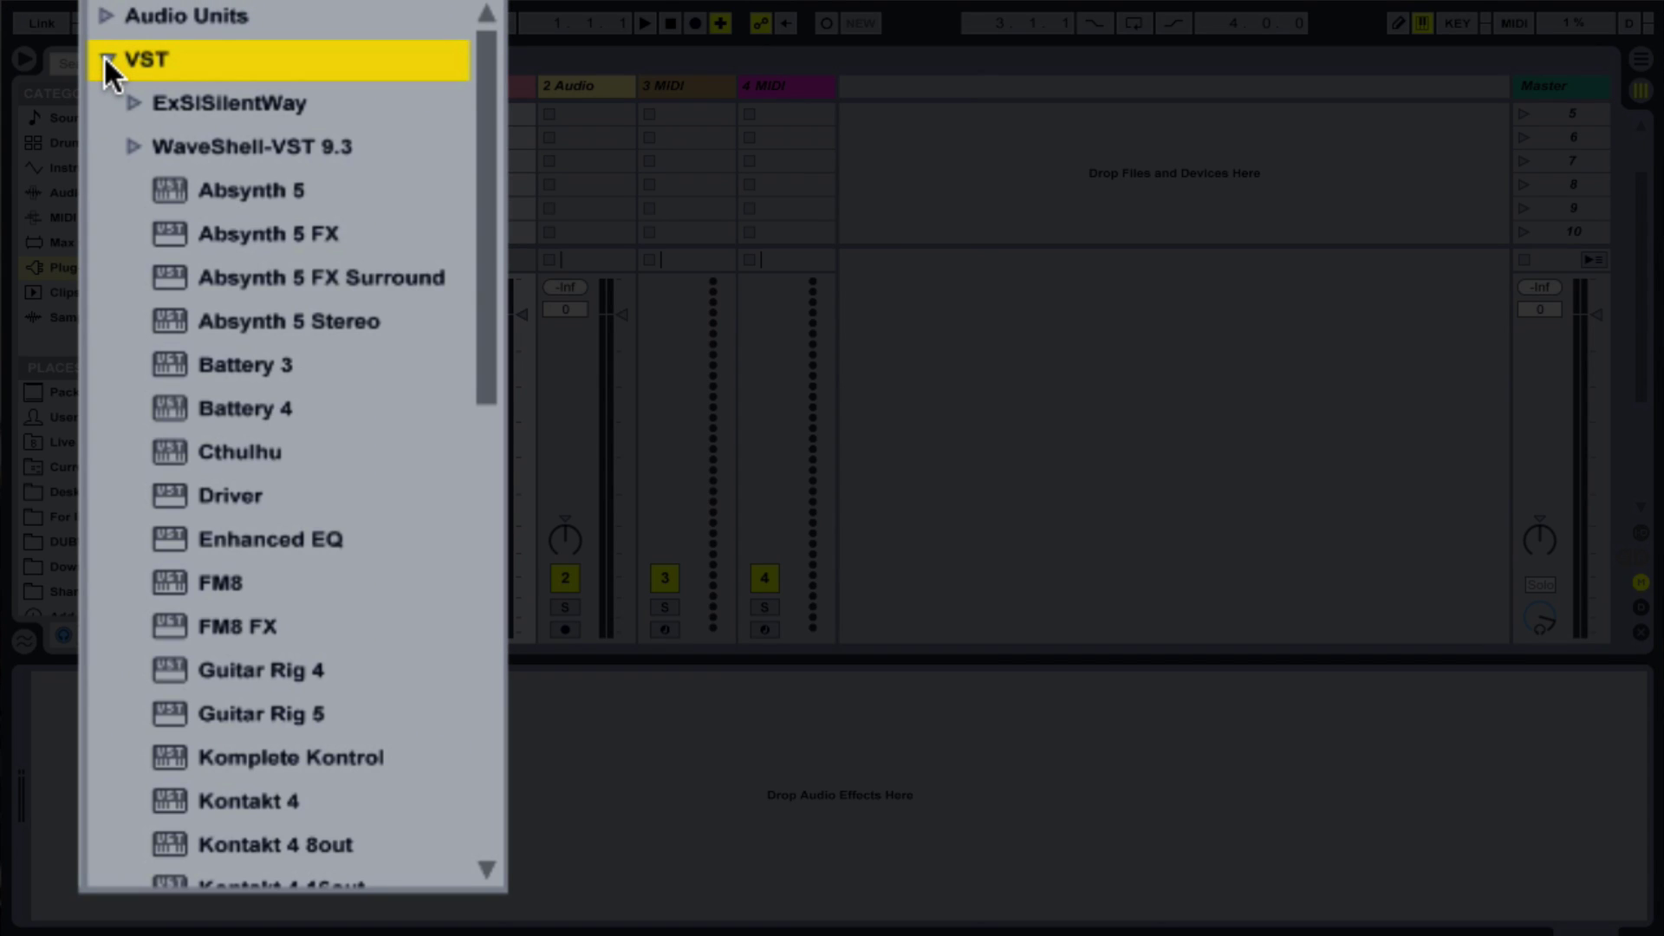
Expand the ExSISilentWay plug-in folder and load SW DC onto the 1 Audio track
click(122, 90)
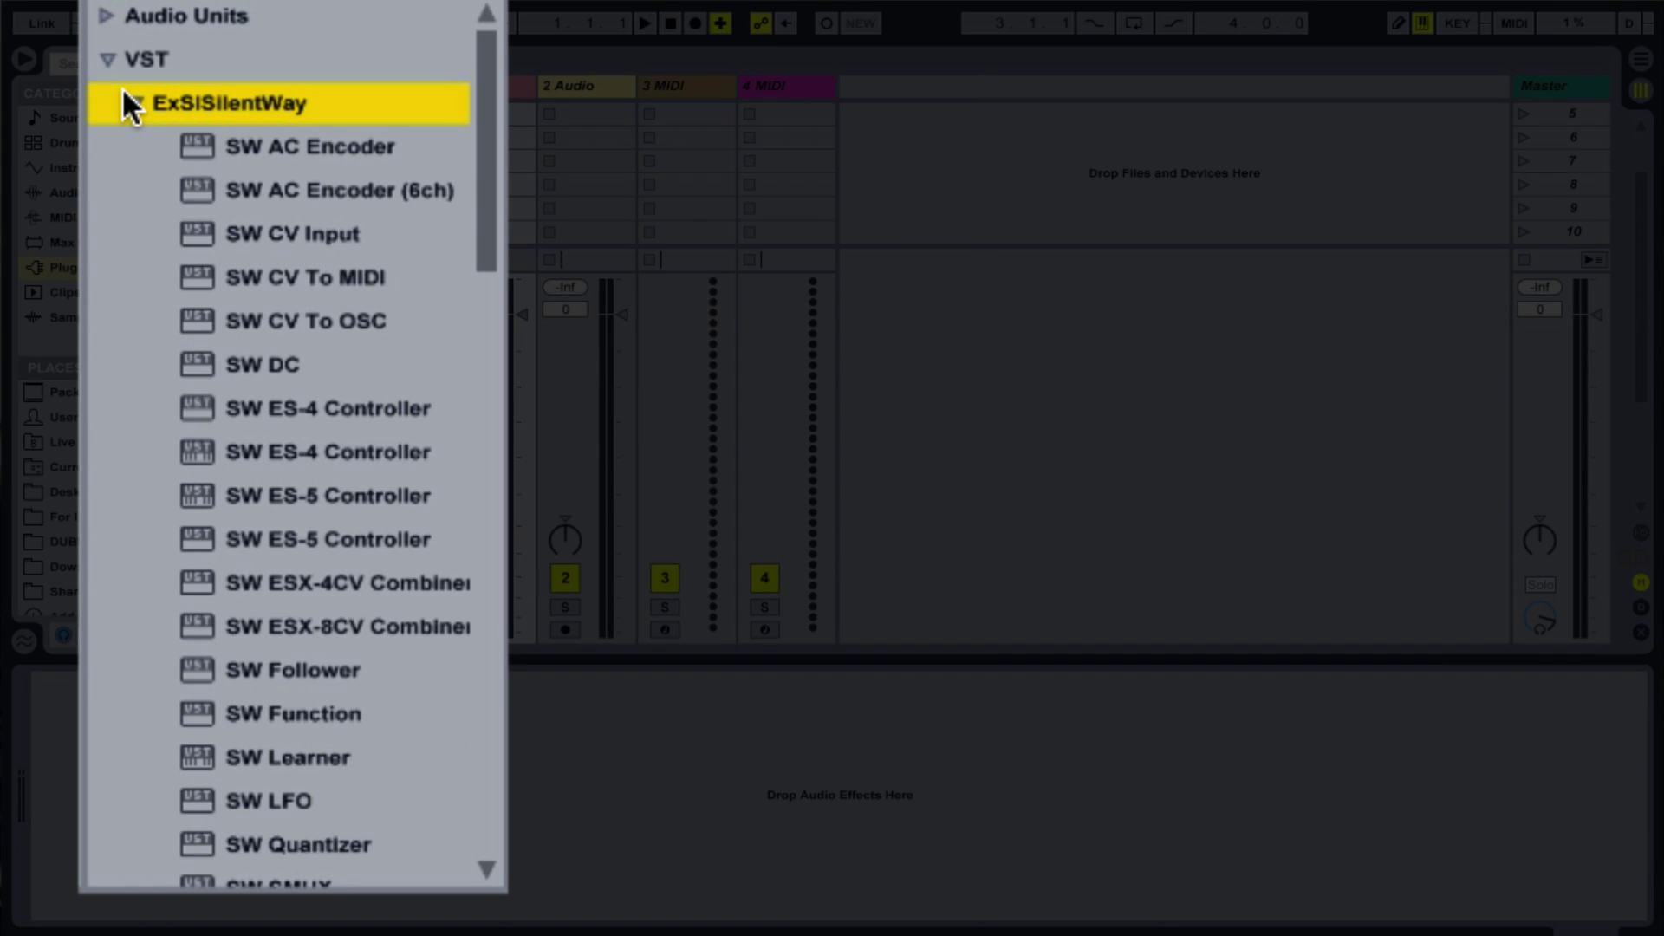
scroll(147, 100, down, 6)
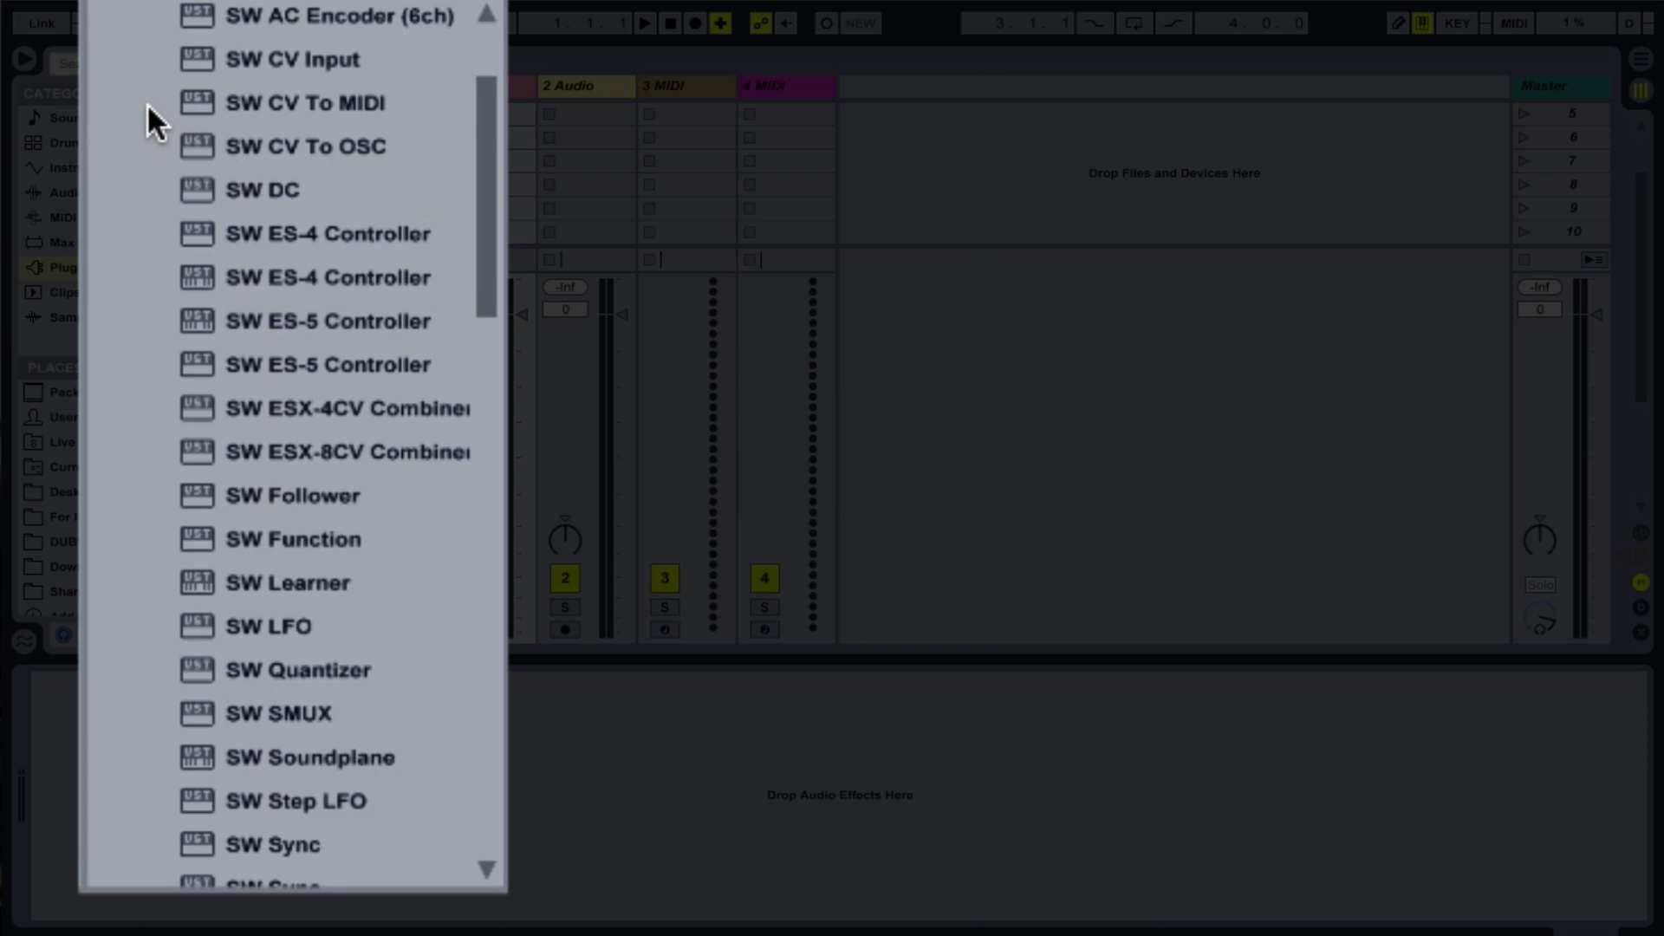
scroll(147, 102, down, 4)
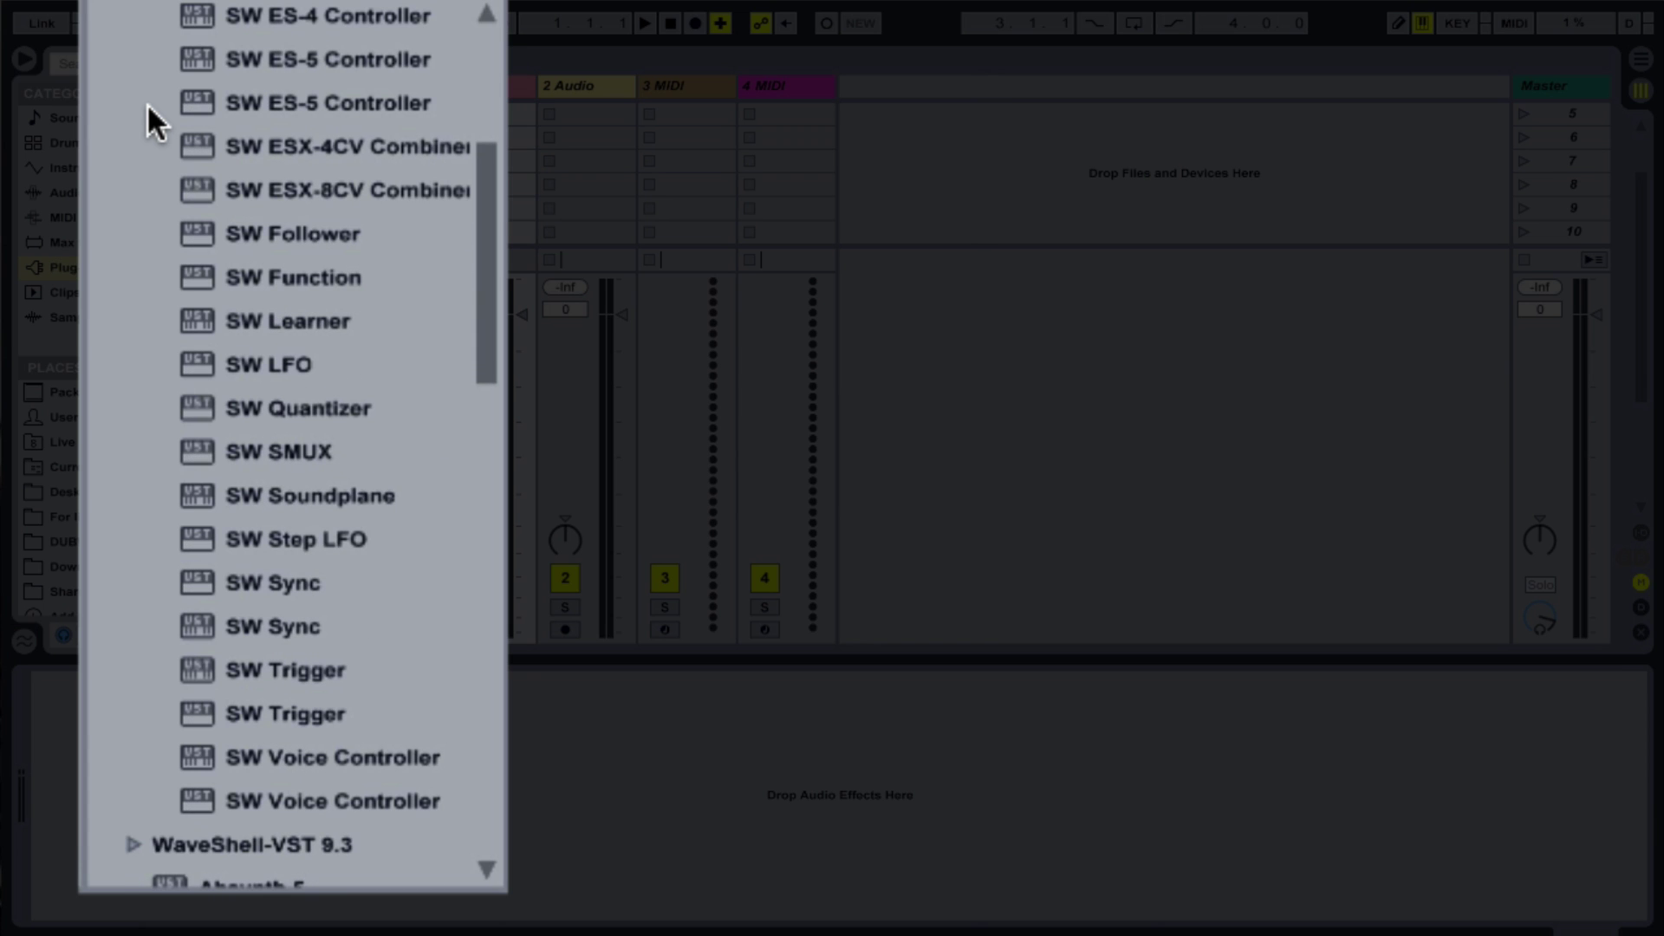
scroll(147, 102, up, 2)
scroll(147, 102, up, 5)
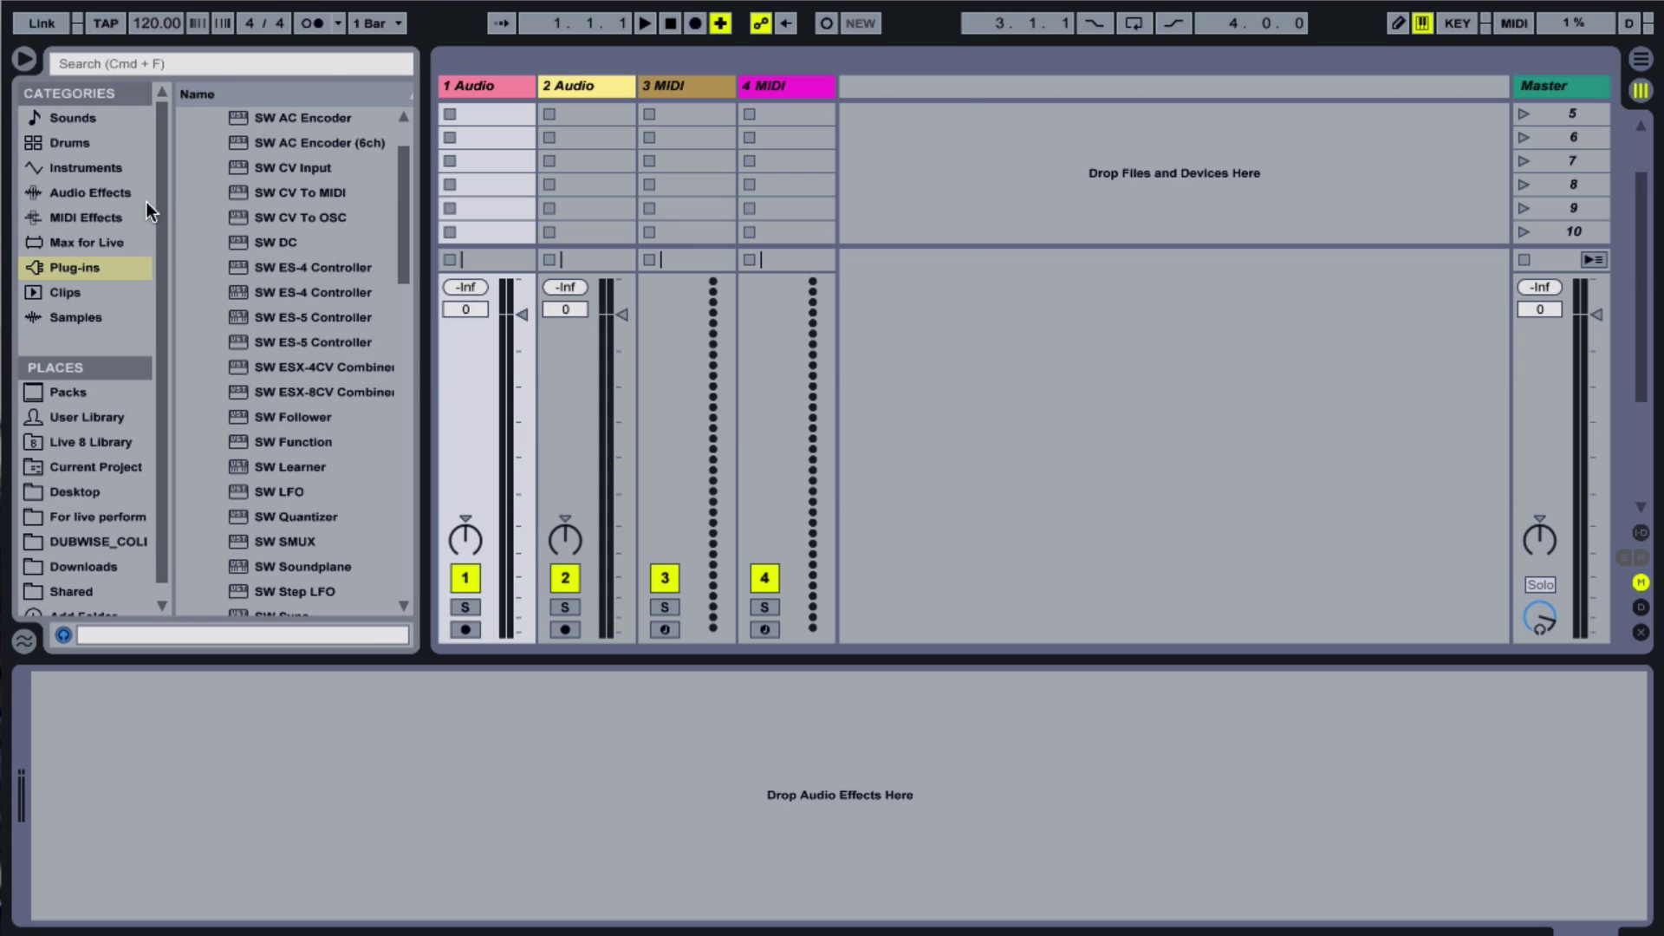
drag(237, 239, 487, 83)
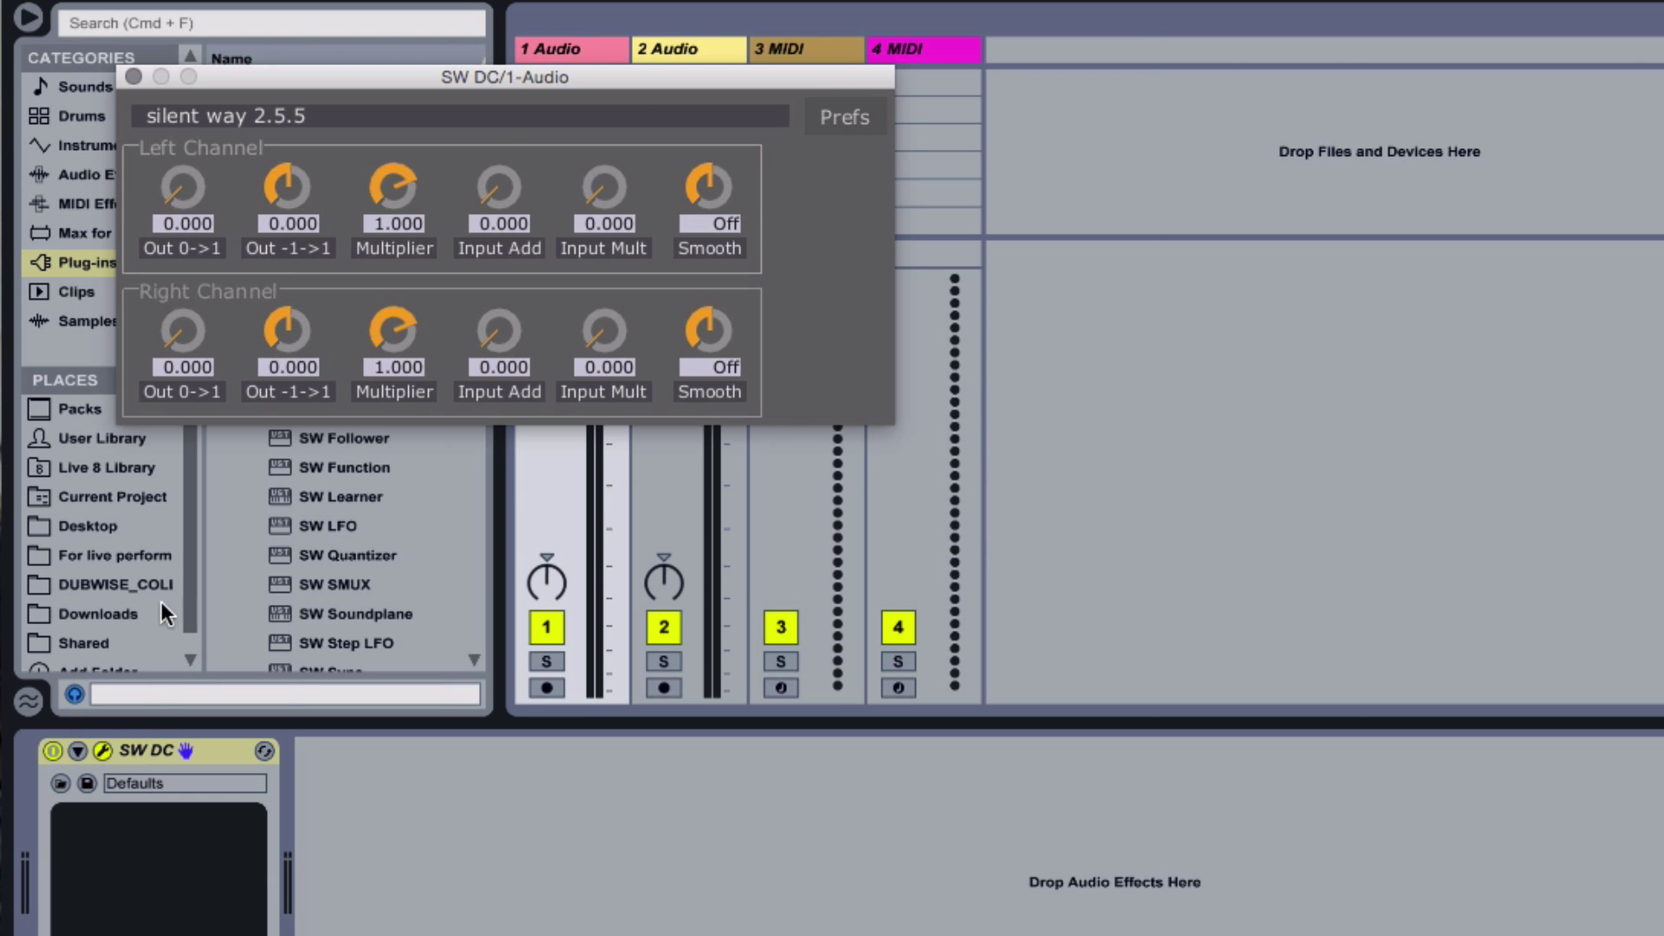
Remove SW DC, then load SW LFO and SW Voice Controller onto the 1 Audio track
click(146, 743)
key(Delete)
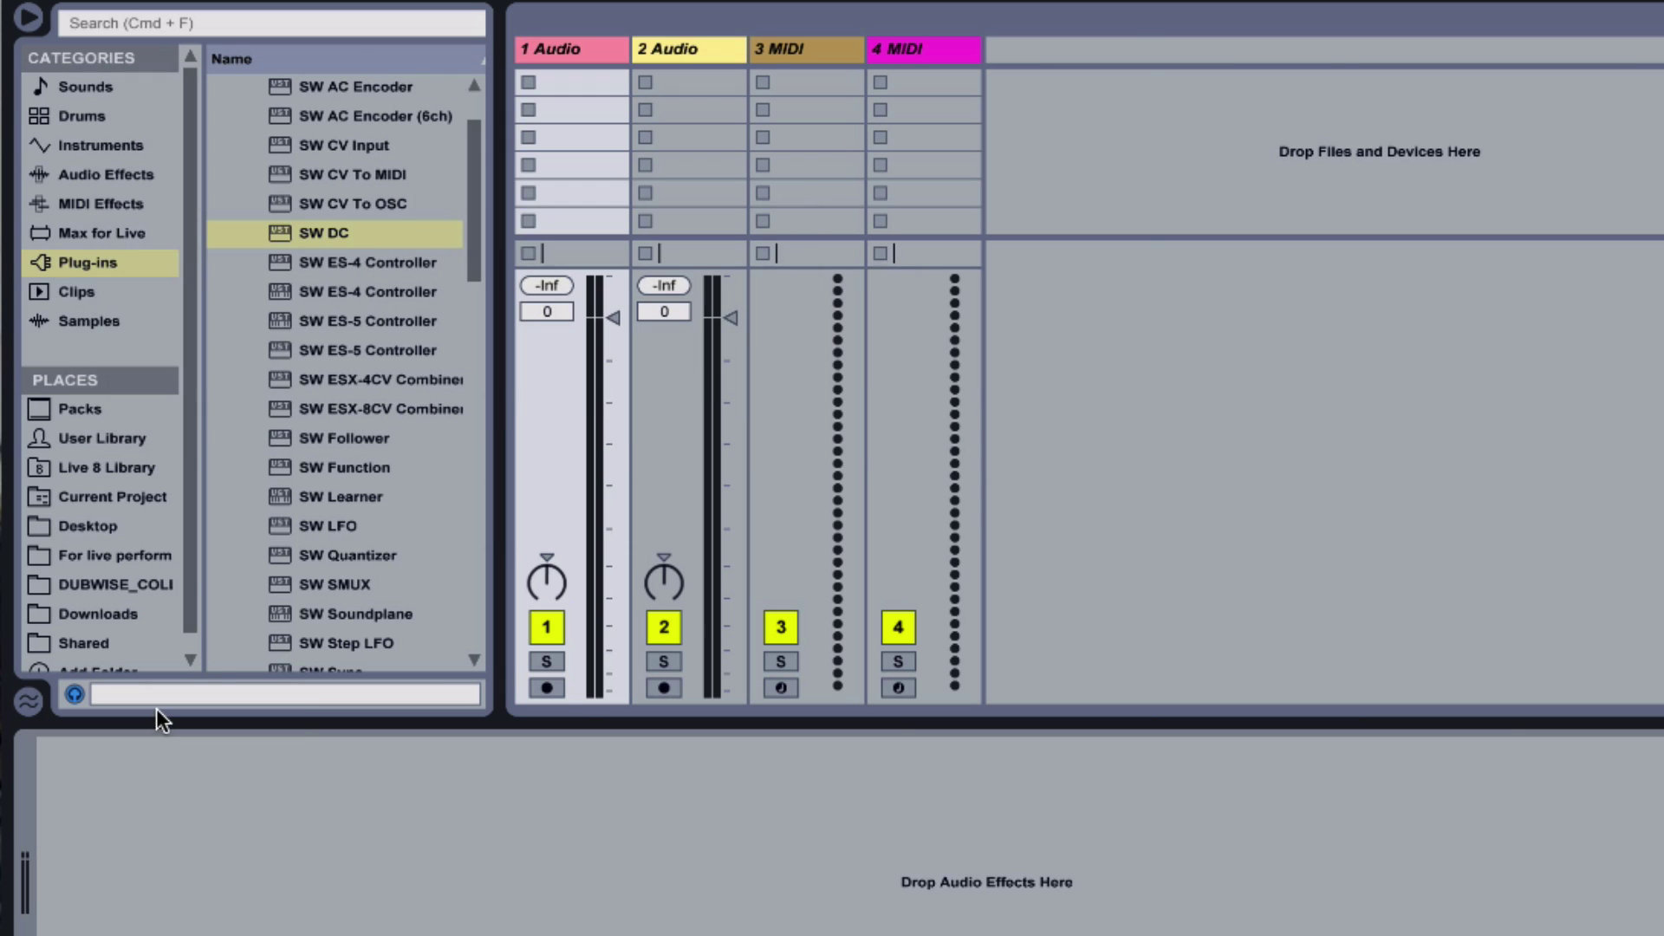
drag(289, 534, 168, 818)
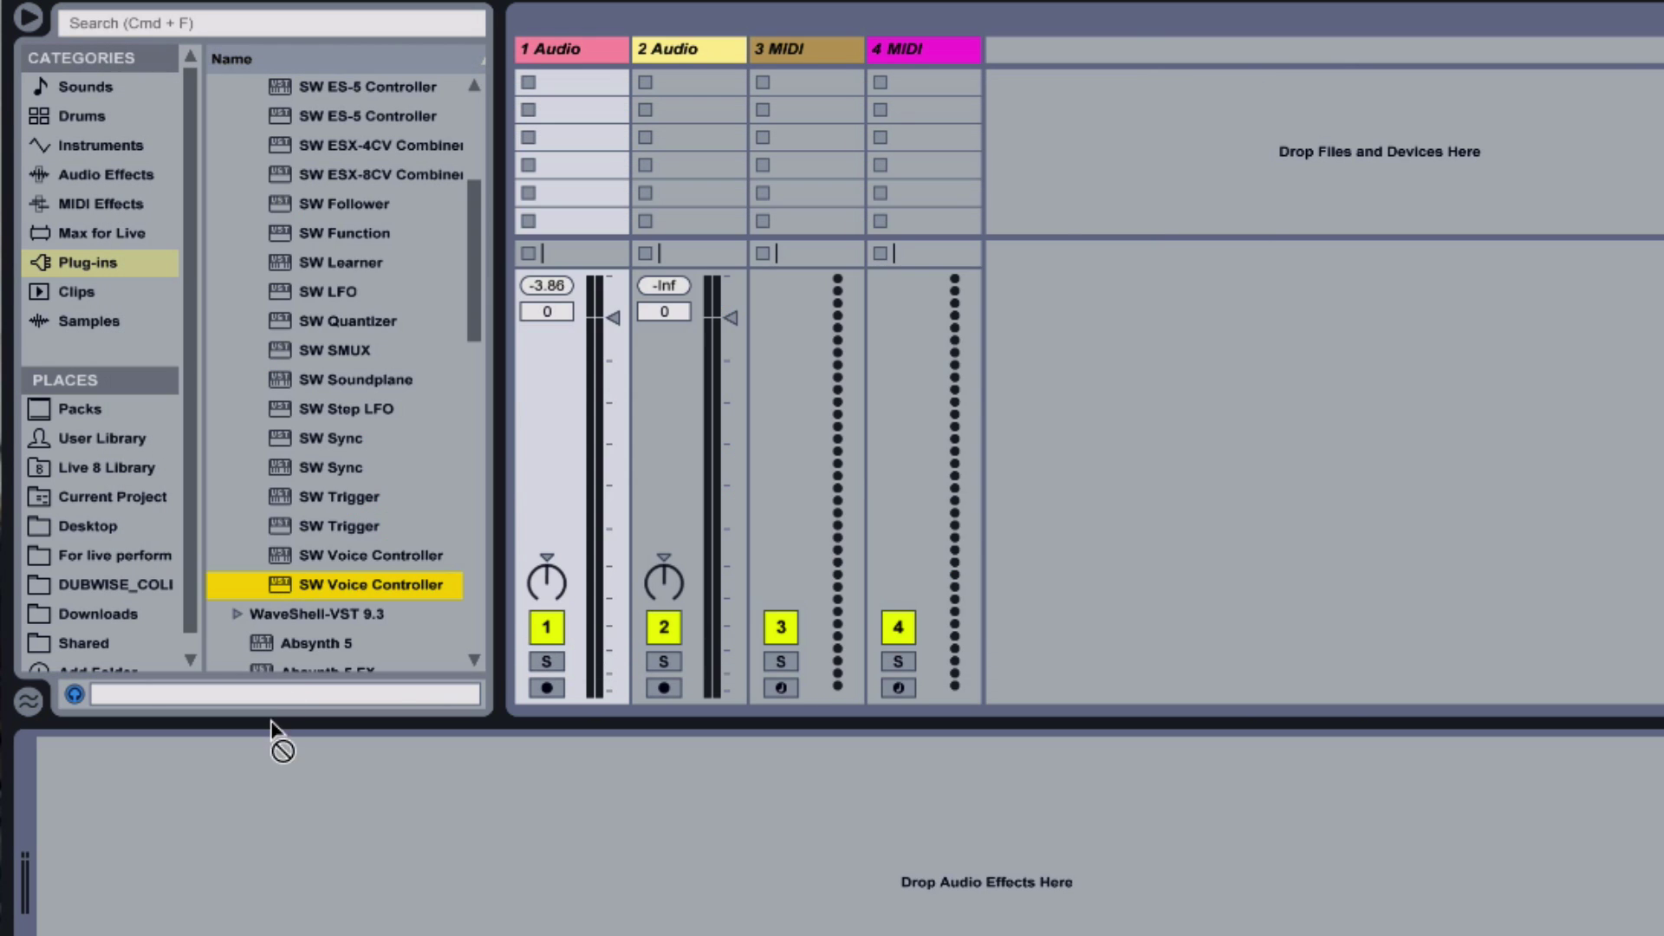
drag(279, 763, 263, 788)
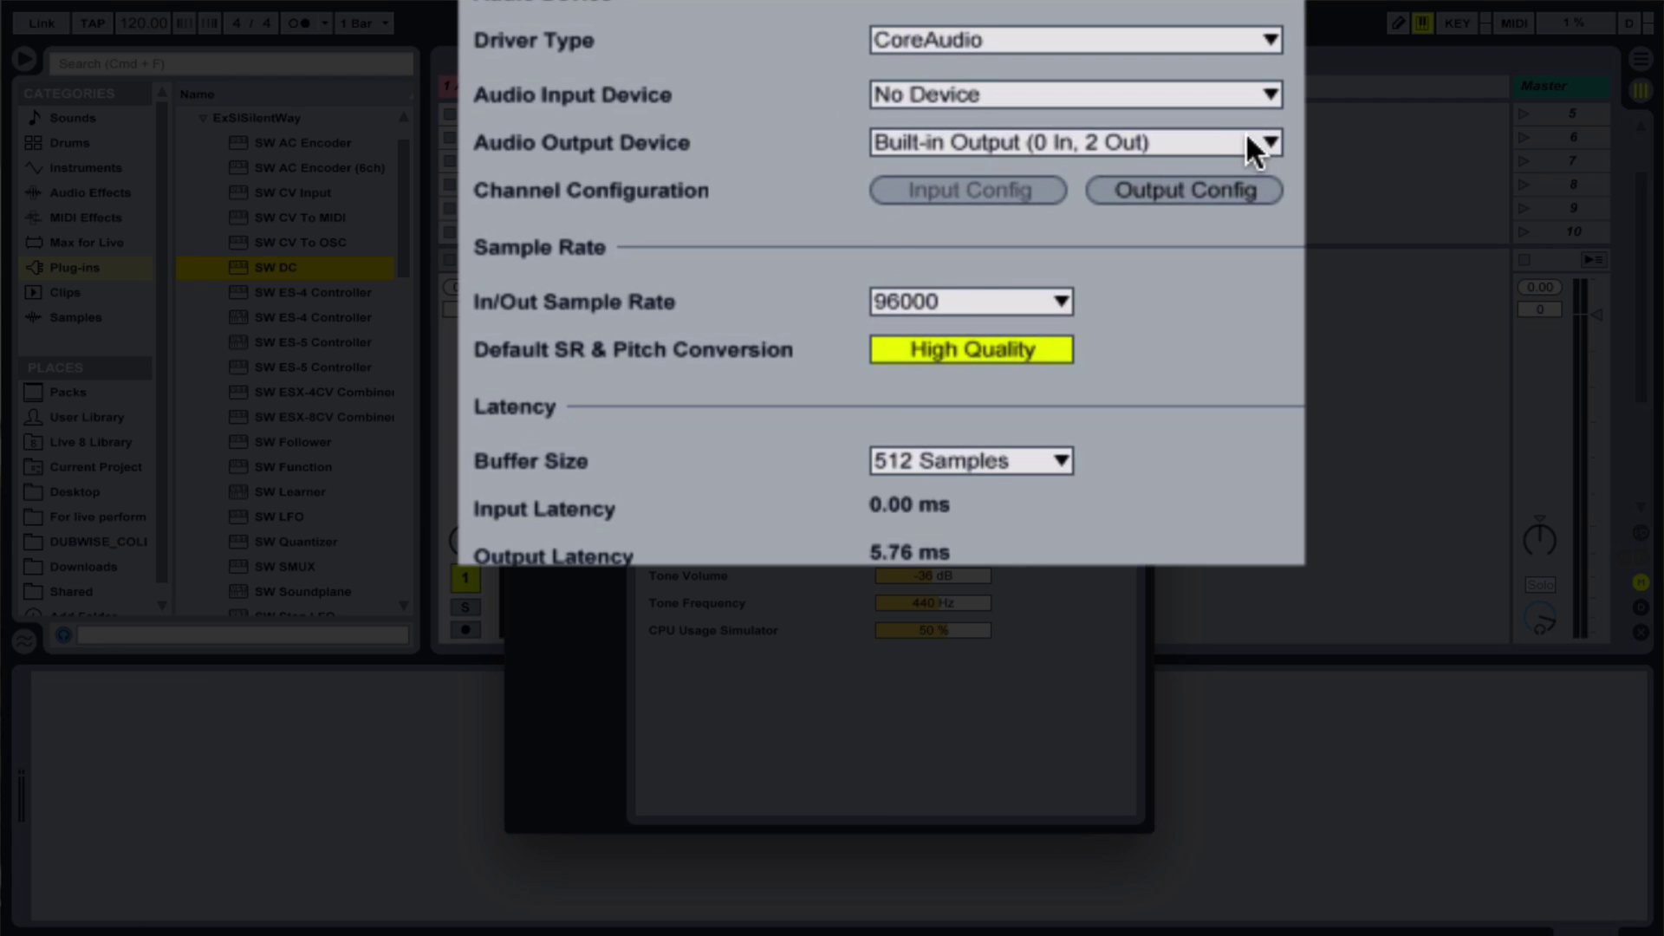
Set the Audio Output Device to ES-8 (12 In, 16 Out) and close Preferences
click(1076, 195)
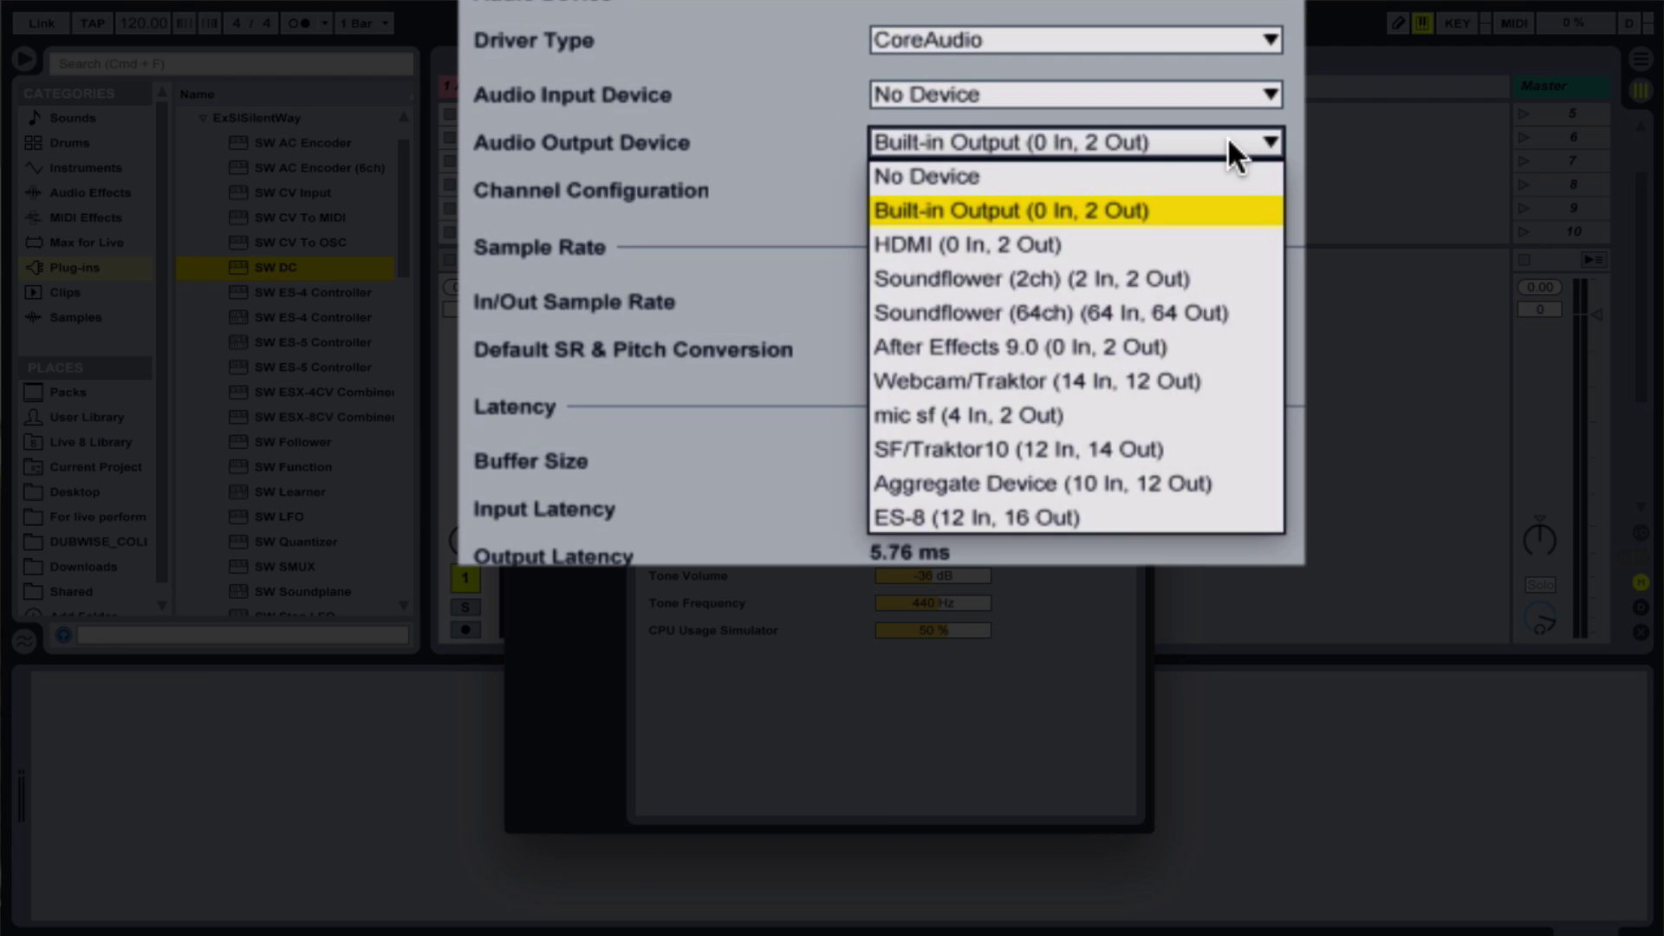
click(969, 517)
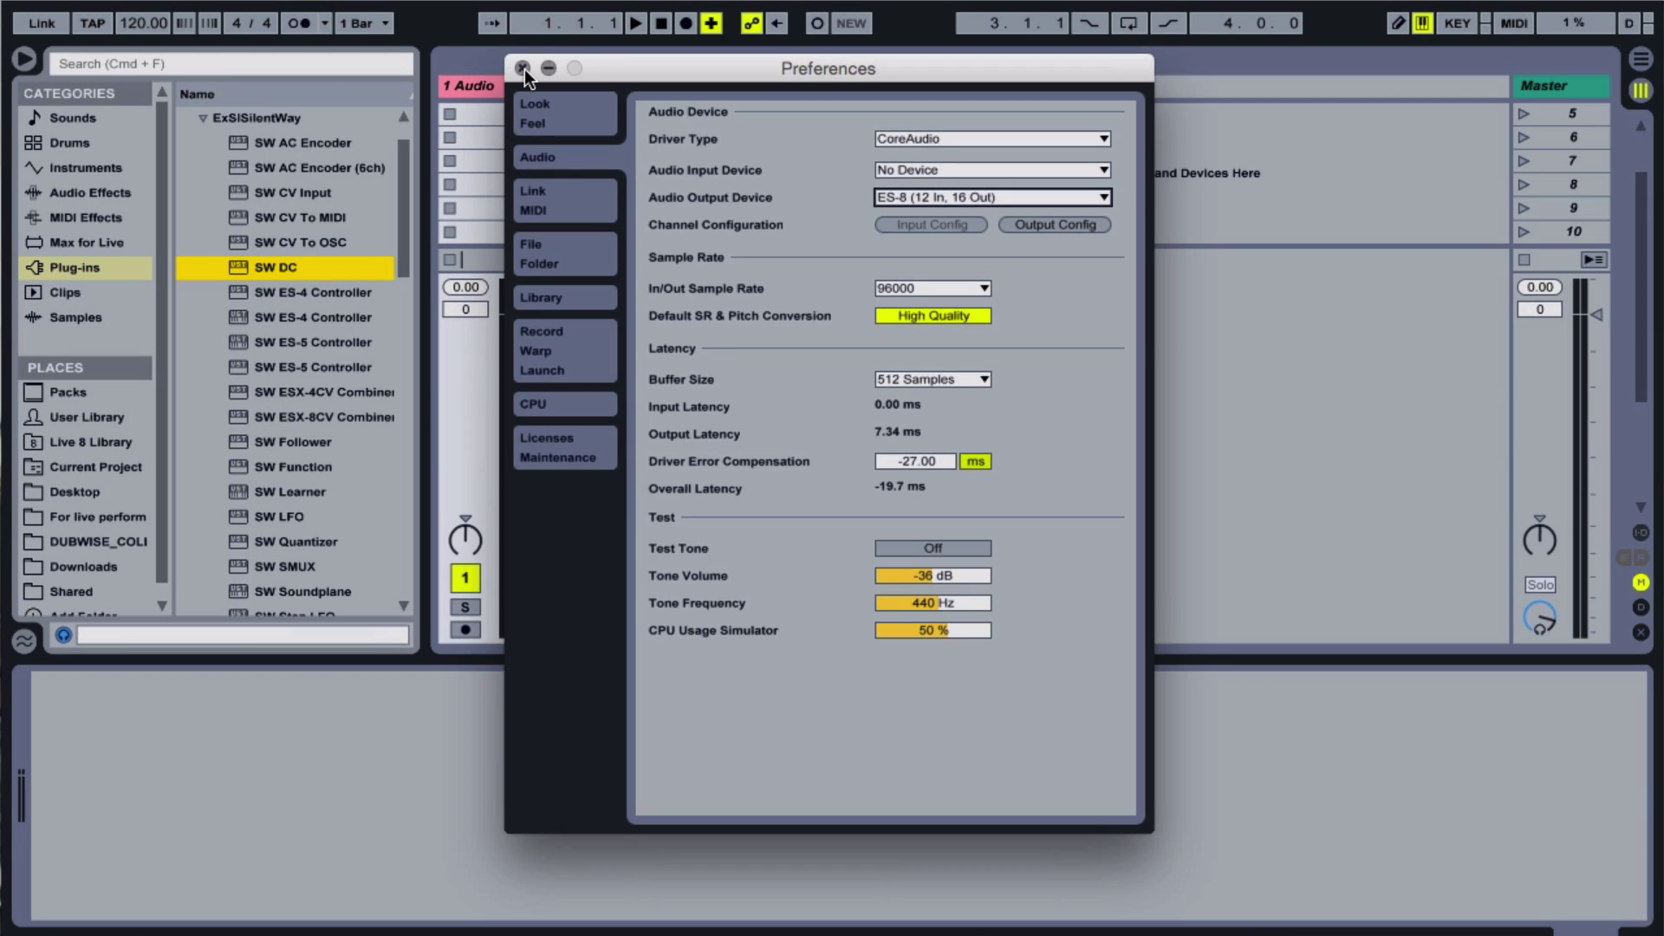
click(523, 69)
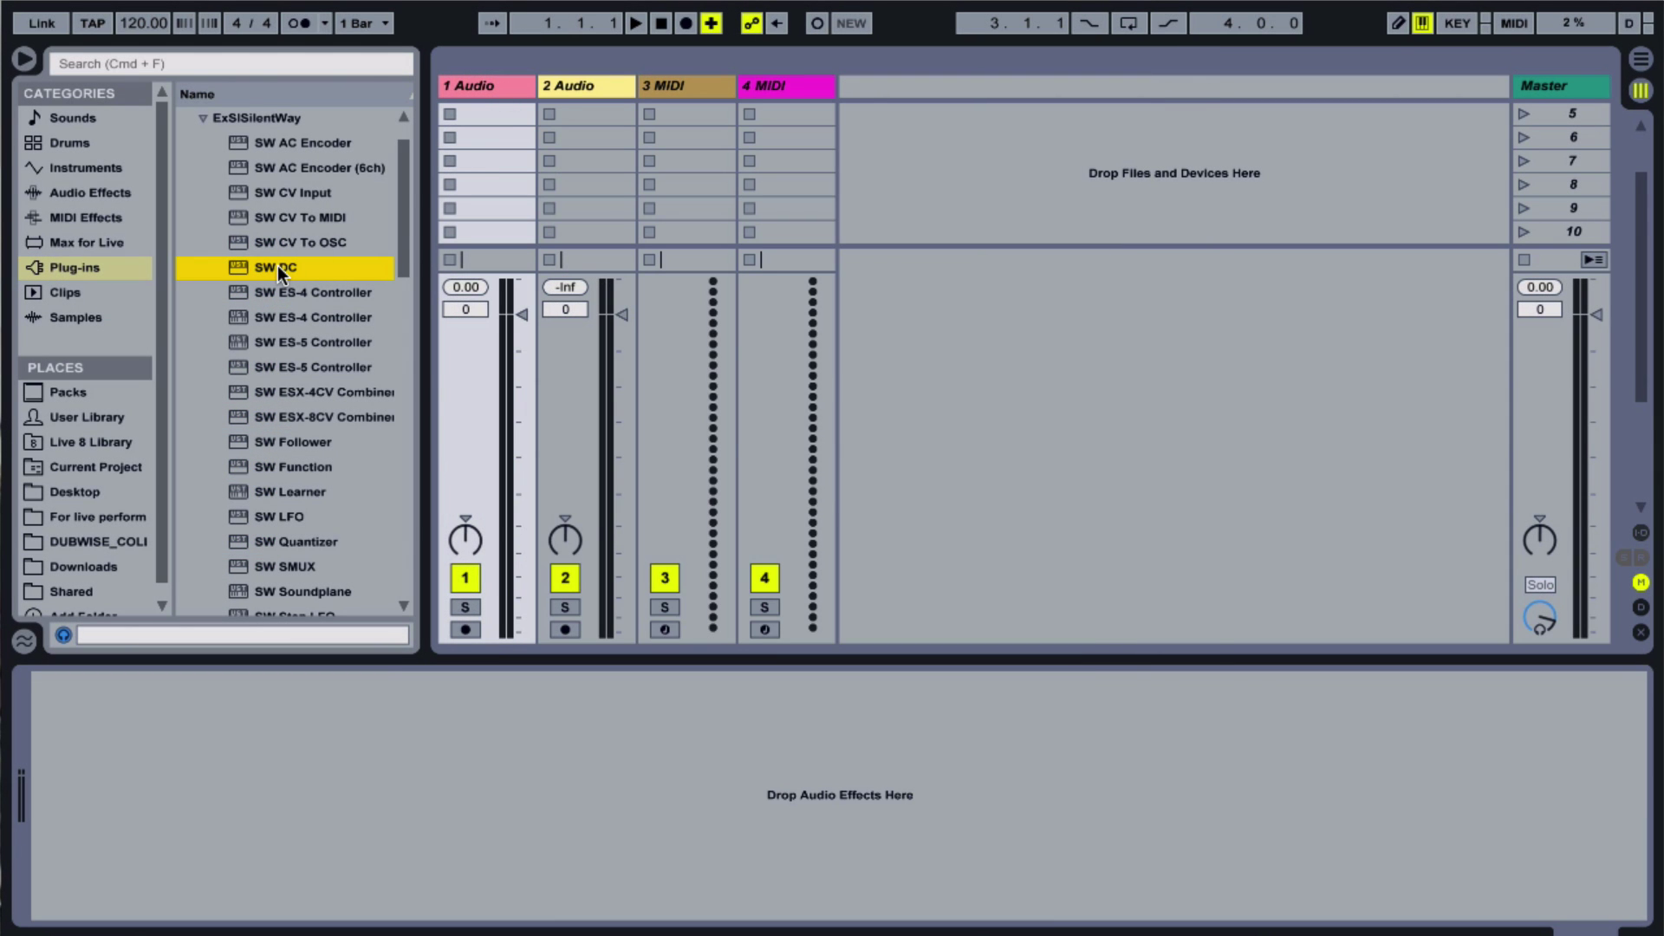
Add SW DC to the 1 Audio track and move its plug-in window lower
drag(277, 265, 482, 83)
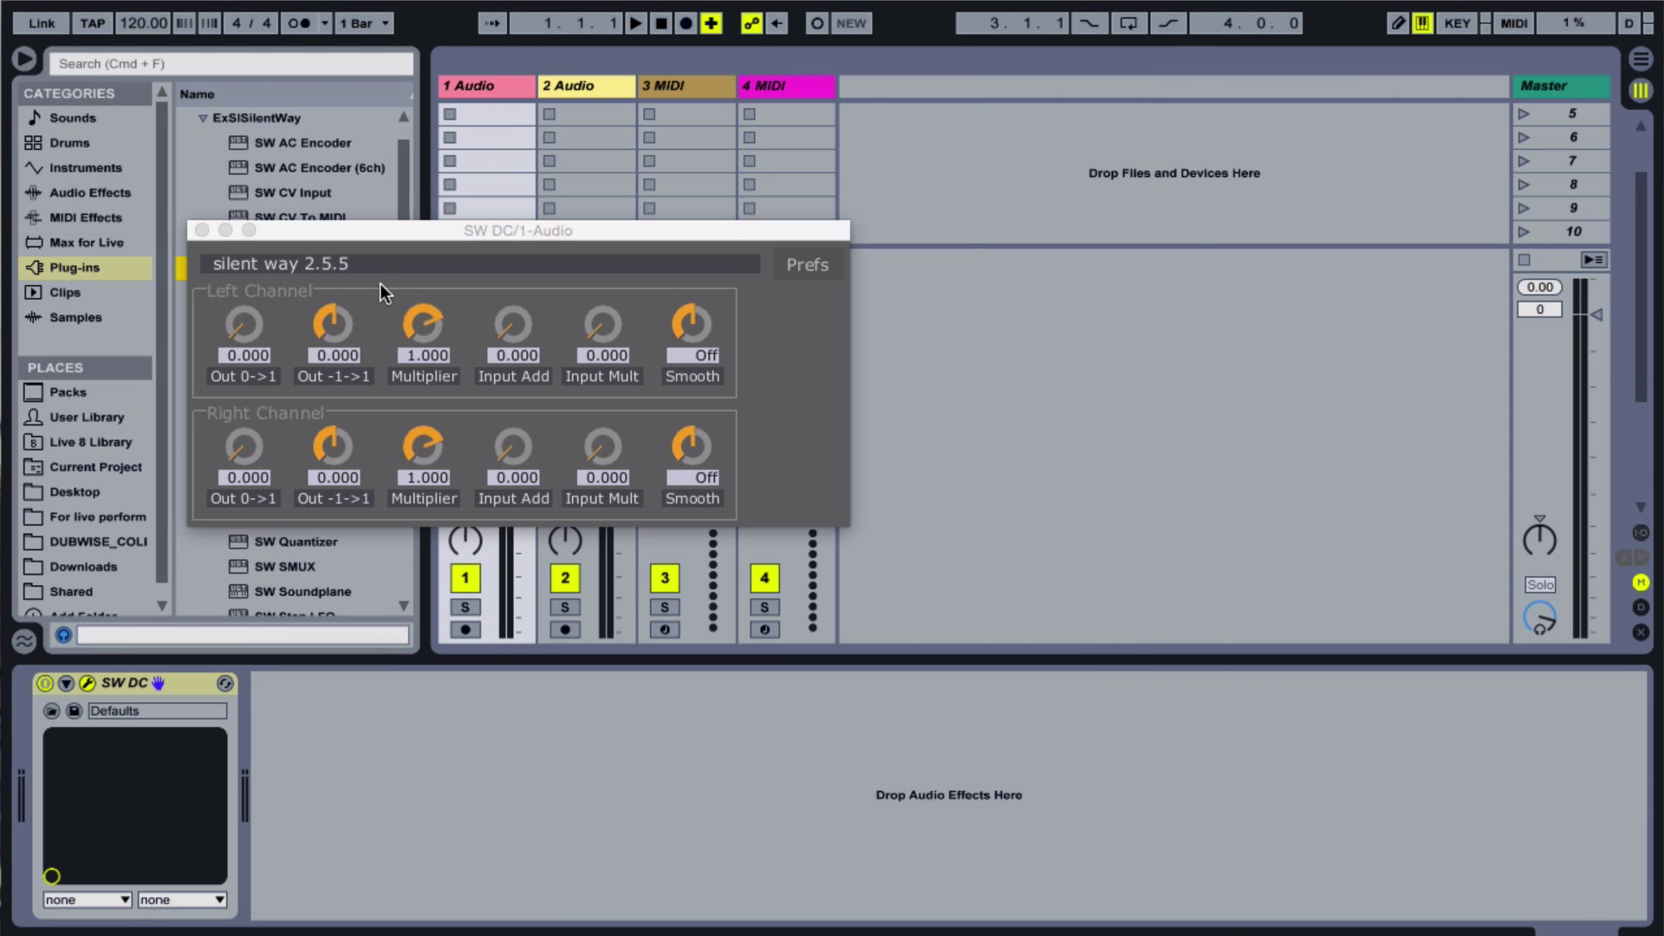
drag(369, 232, 445, 660)
mouse_move(414, 756)
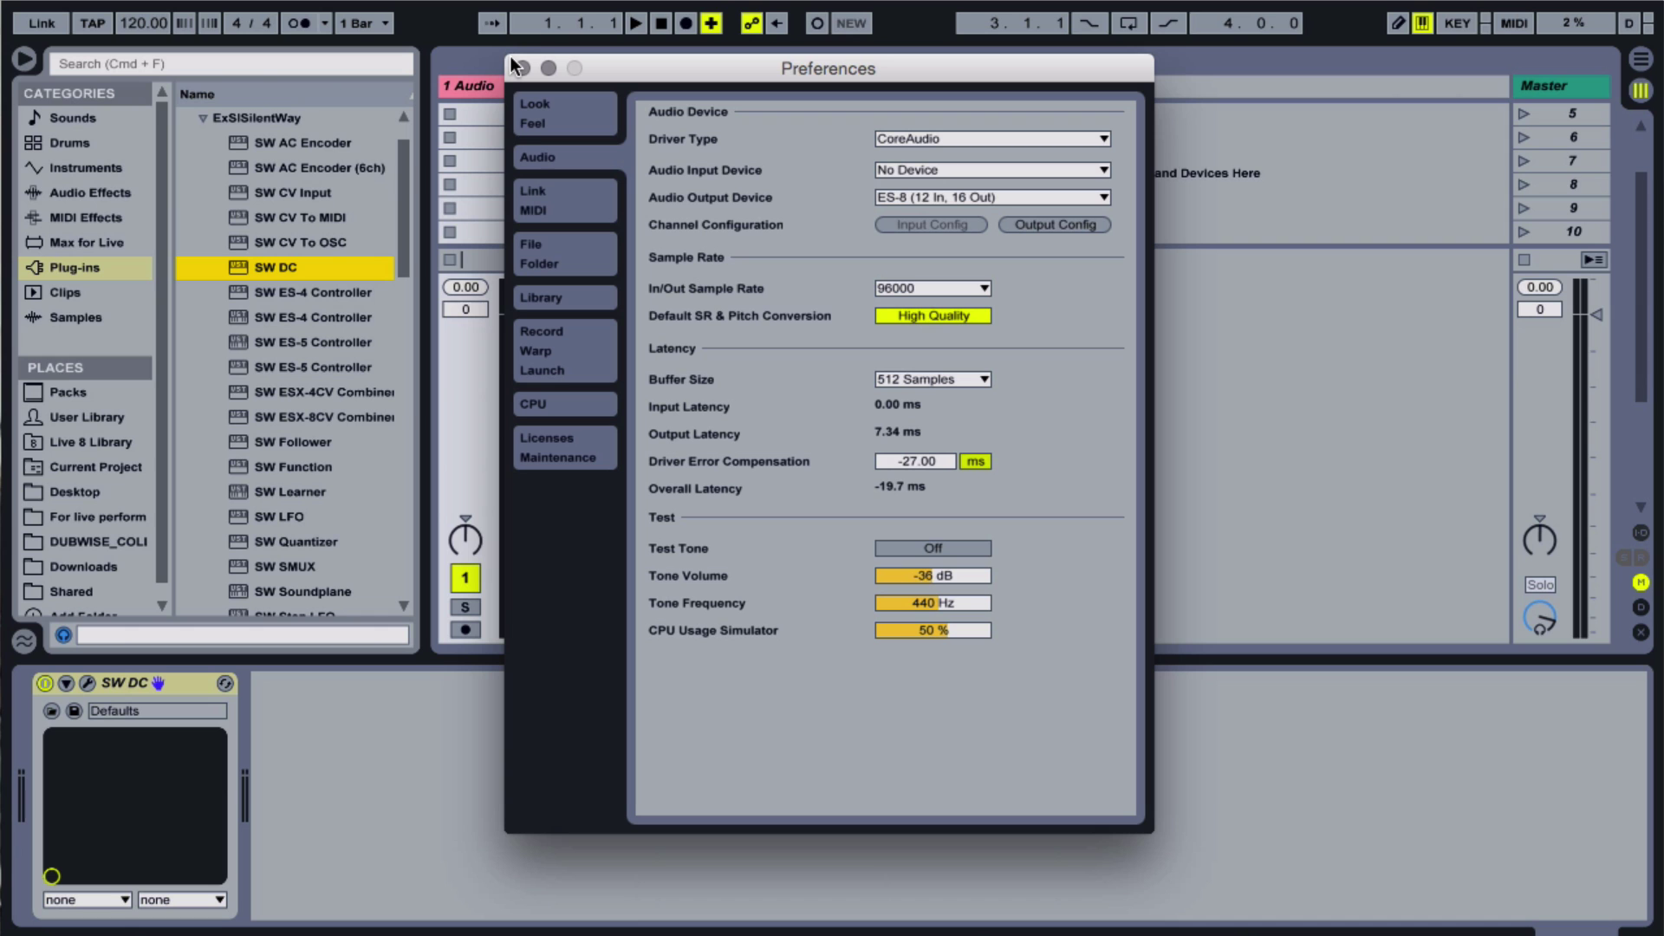
In Link/MIDI, toggle Remote off and back on for the Traktor Kontrol F1 input, then close Preferences
click(546, 193)
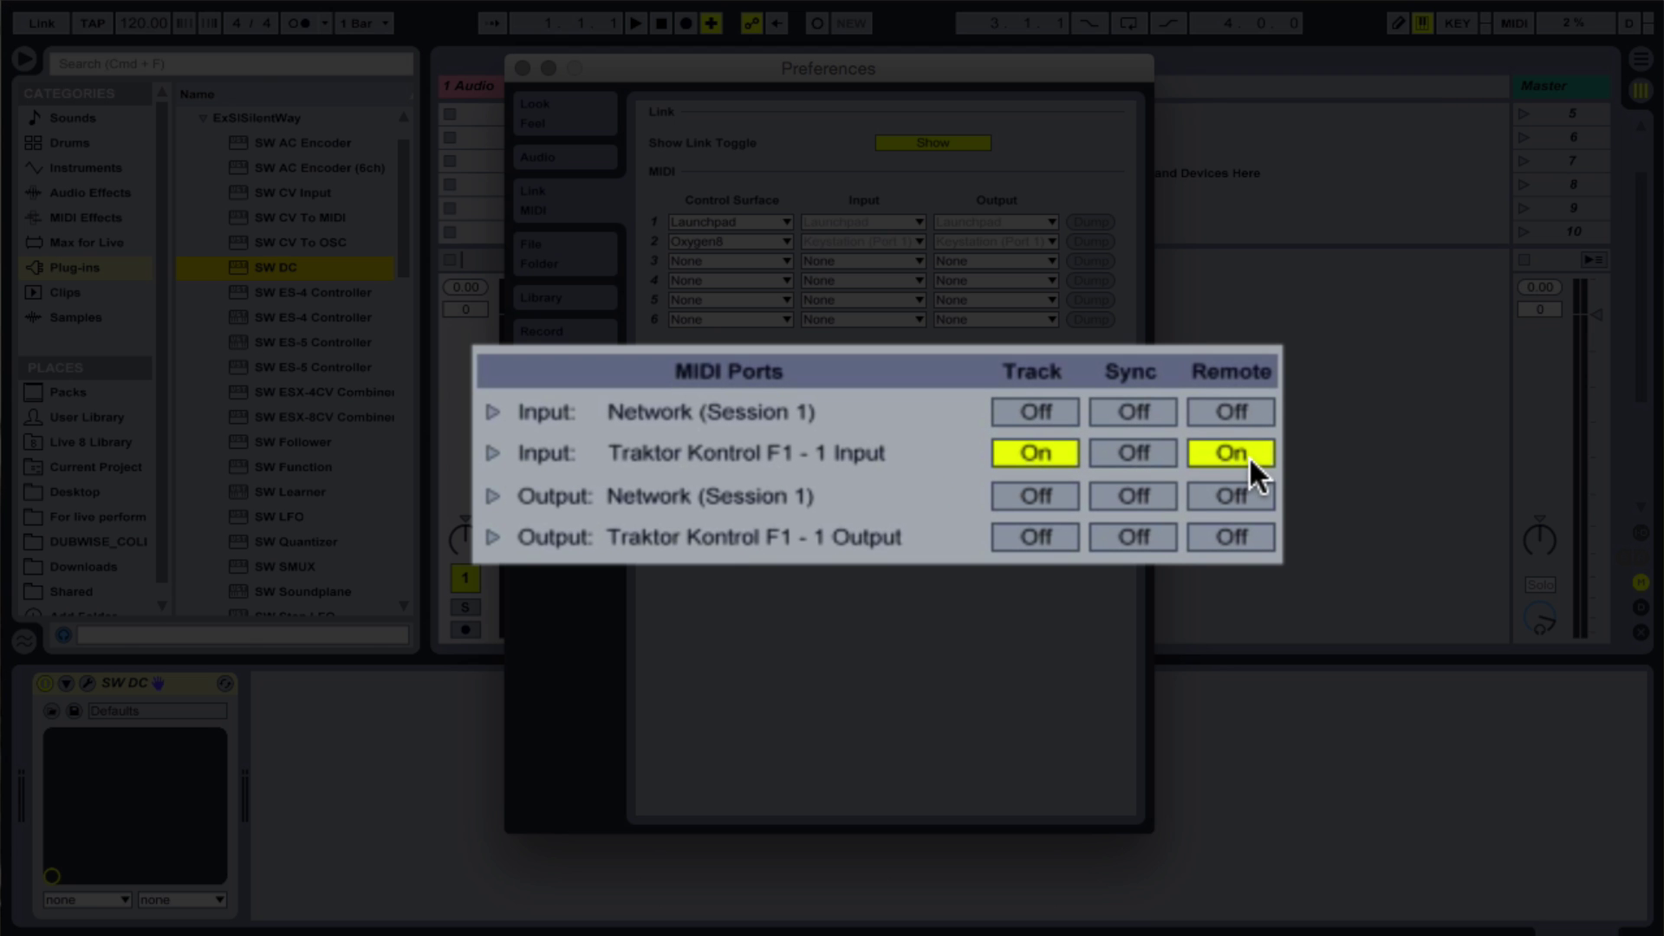
click(1261, 453)
click(1261, 453)
key(Escape)
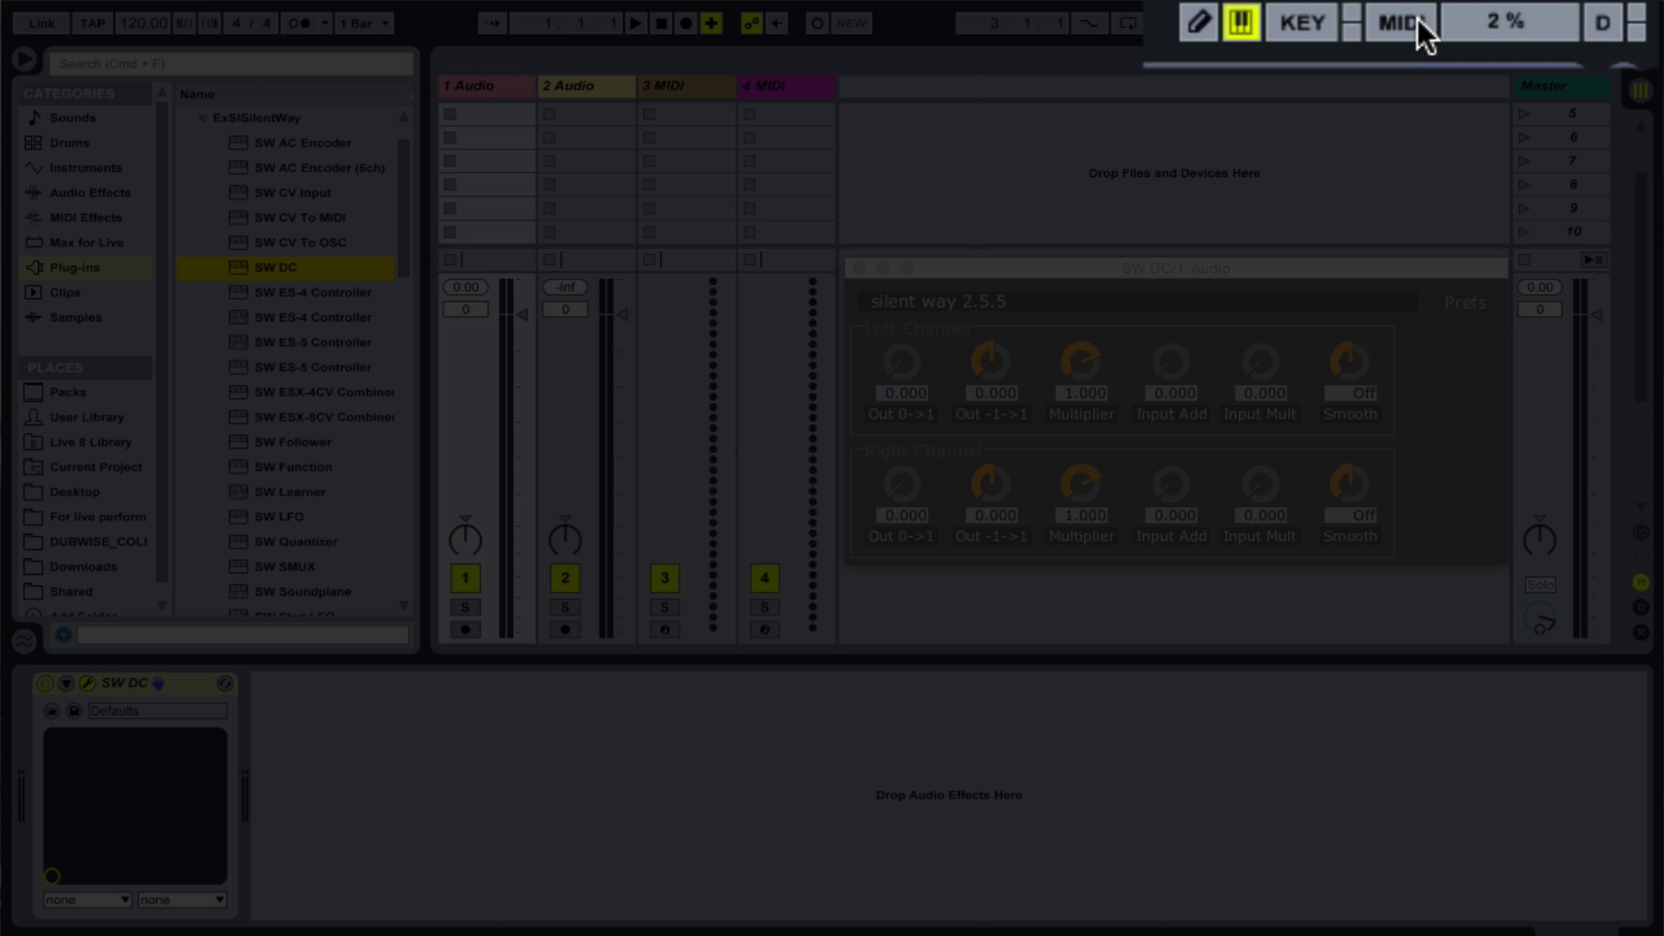
Enter MIDI Map mode and select SW DC's Out -1->1 knob as the mapping target
click(1416, 19)
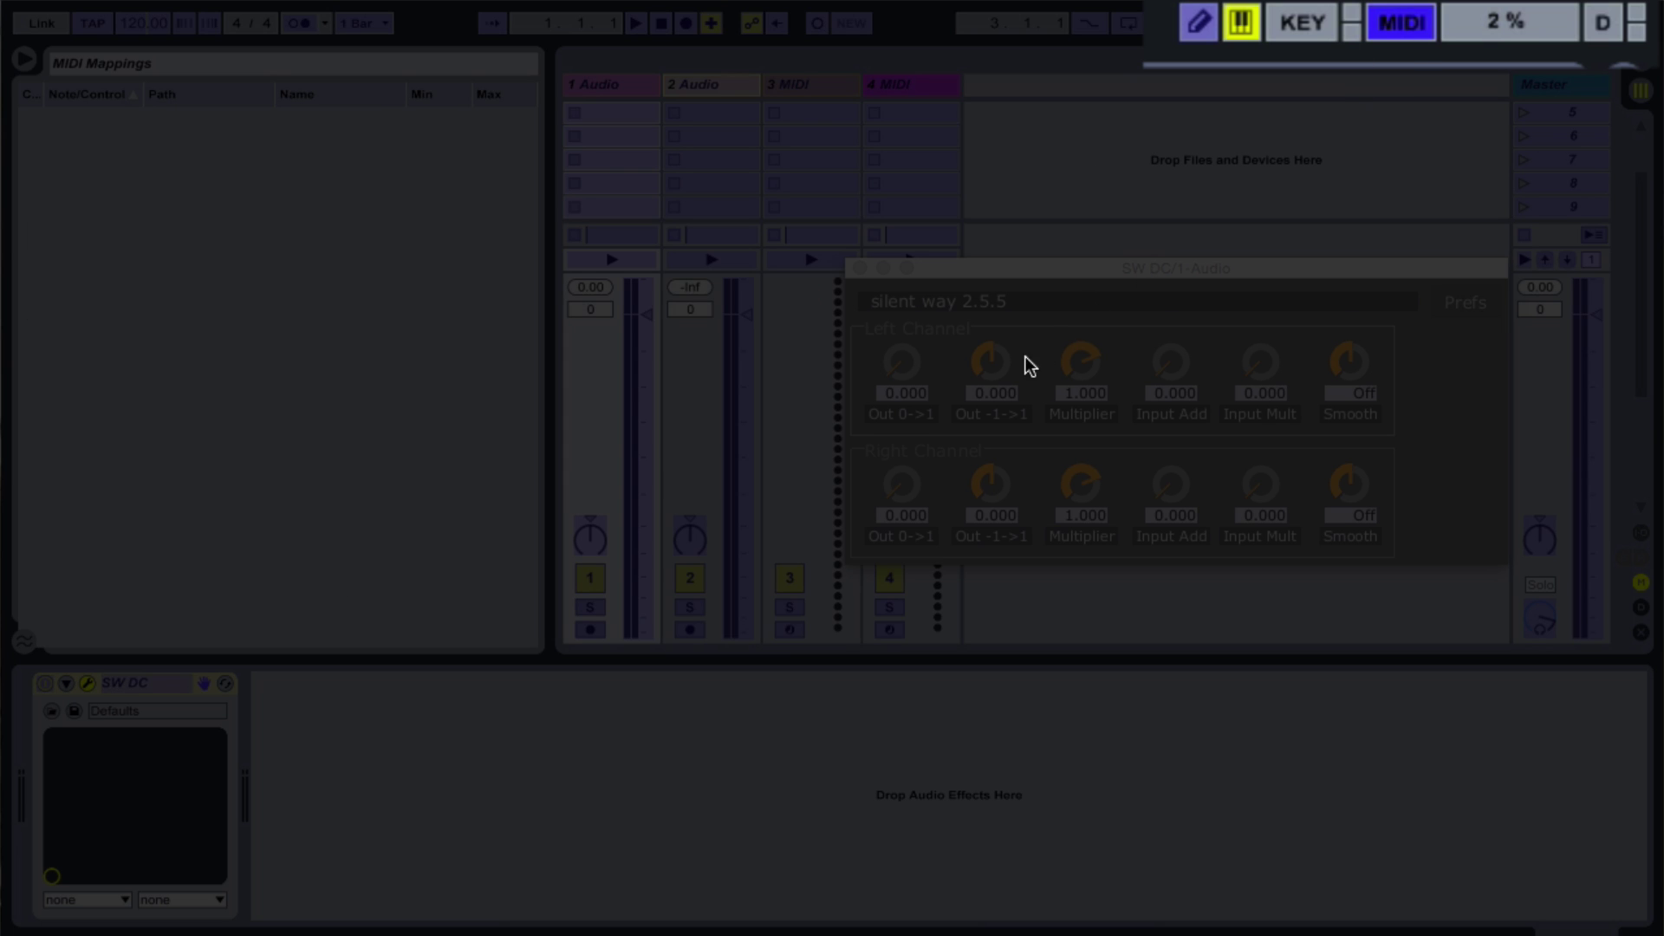
click(995, 374)
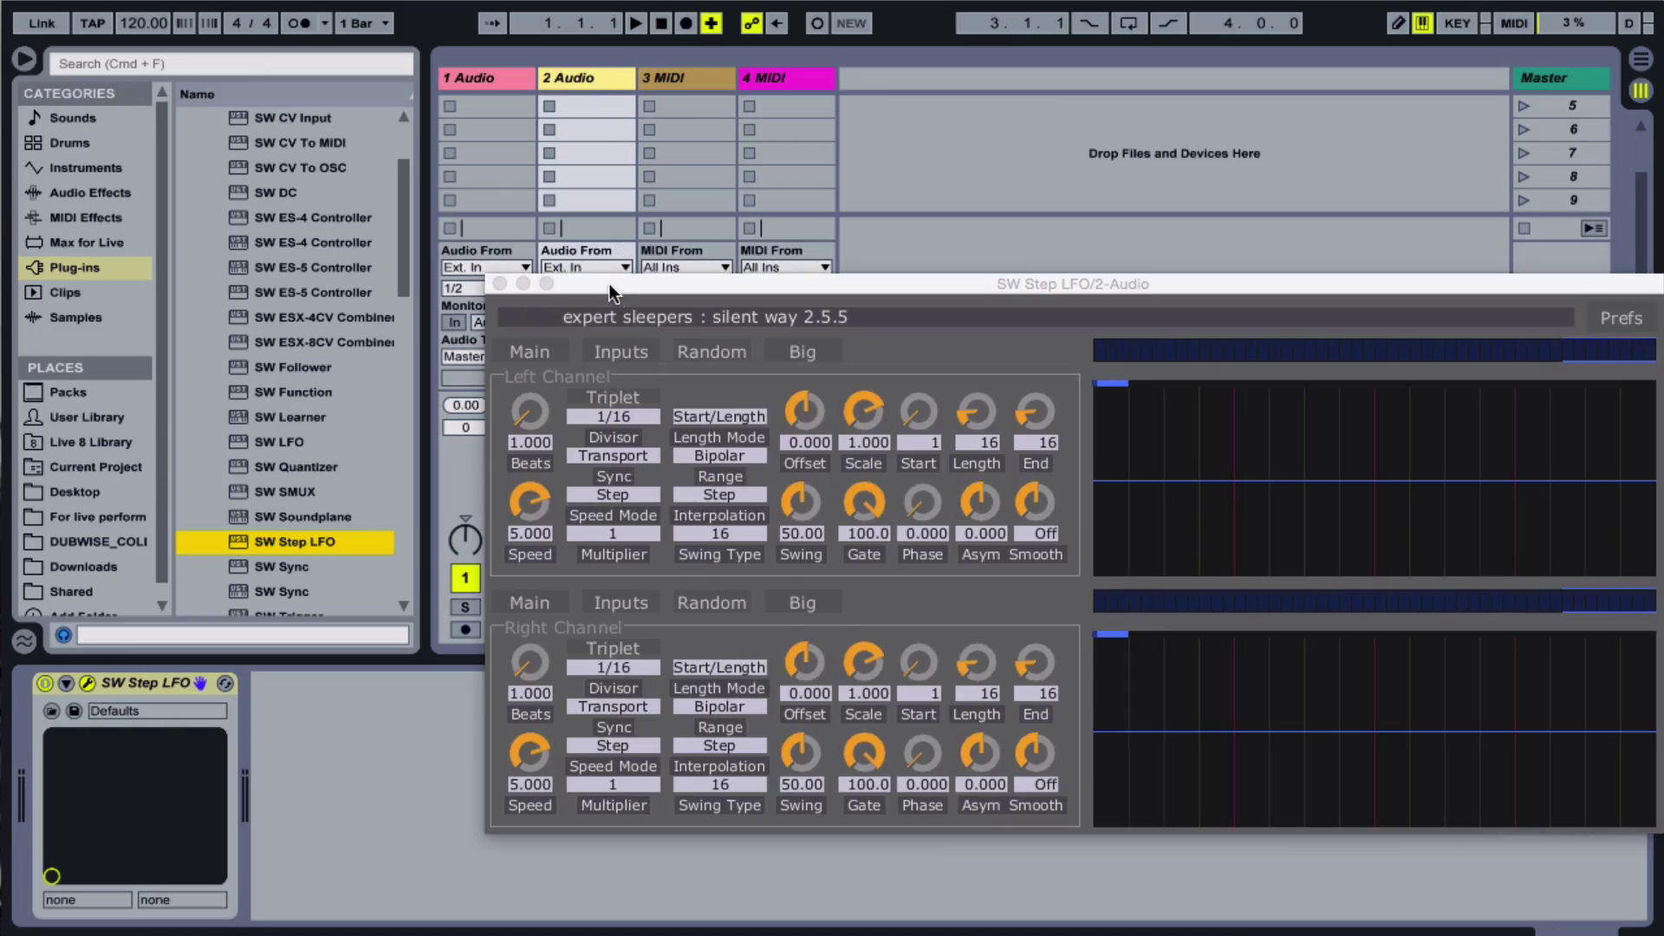
Route the 2 Audio track to Ext. Out channels 3/4 and close the SW Step LFO window
drag(610, 283, 627, 444)
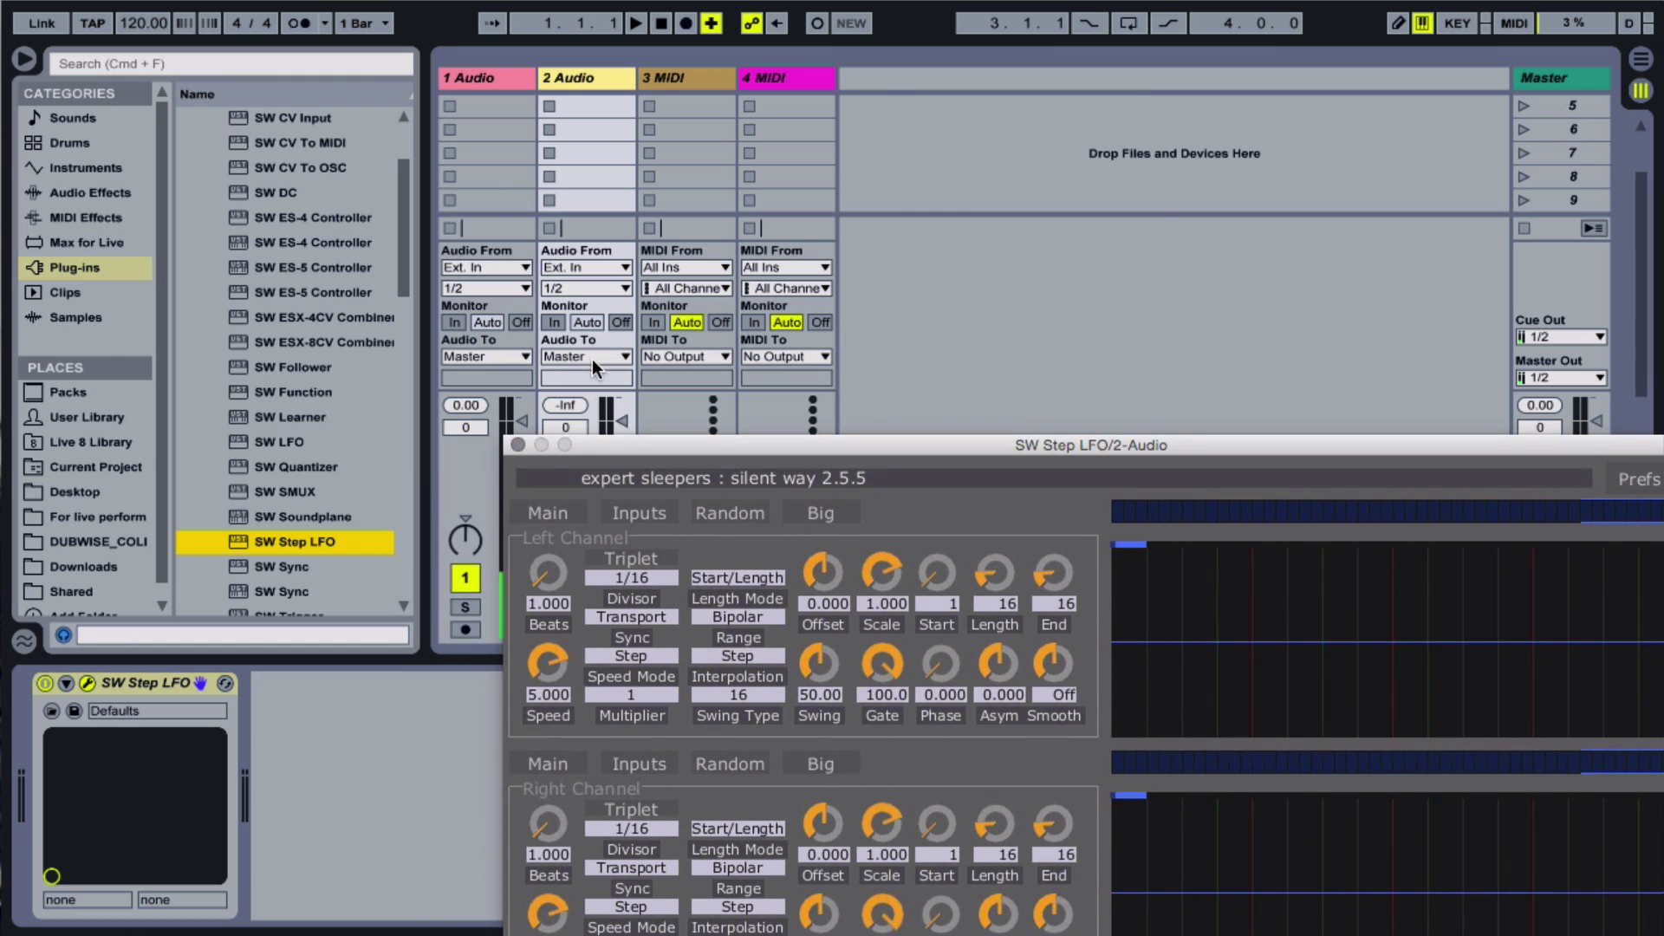
click(591, 359)
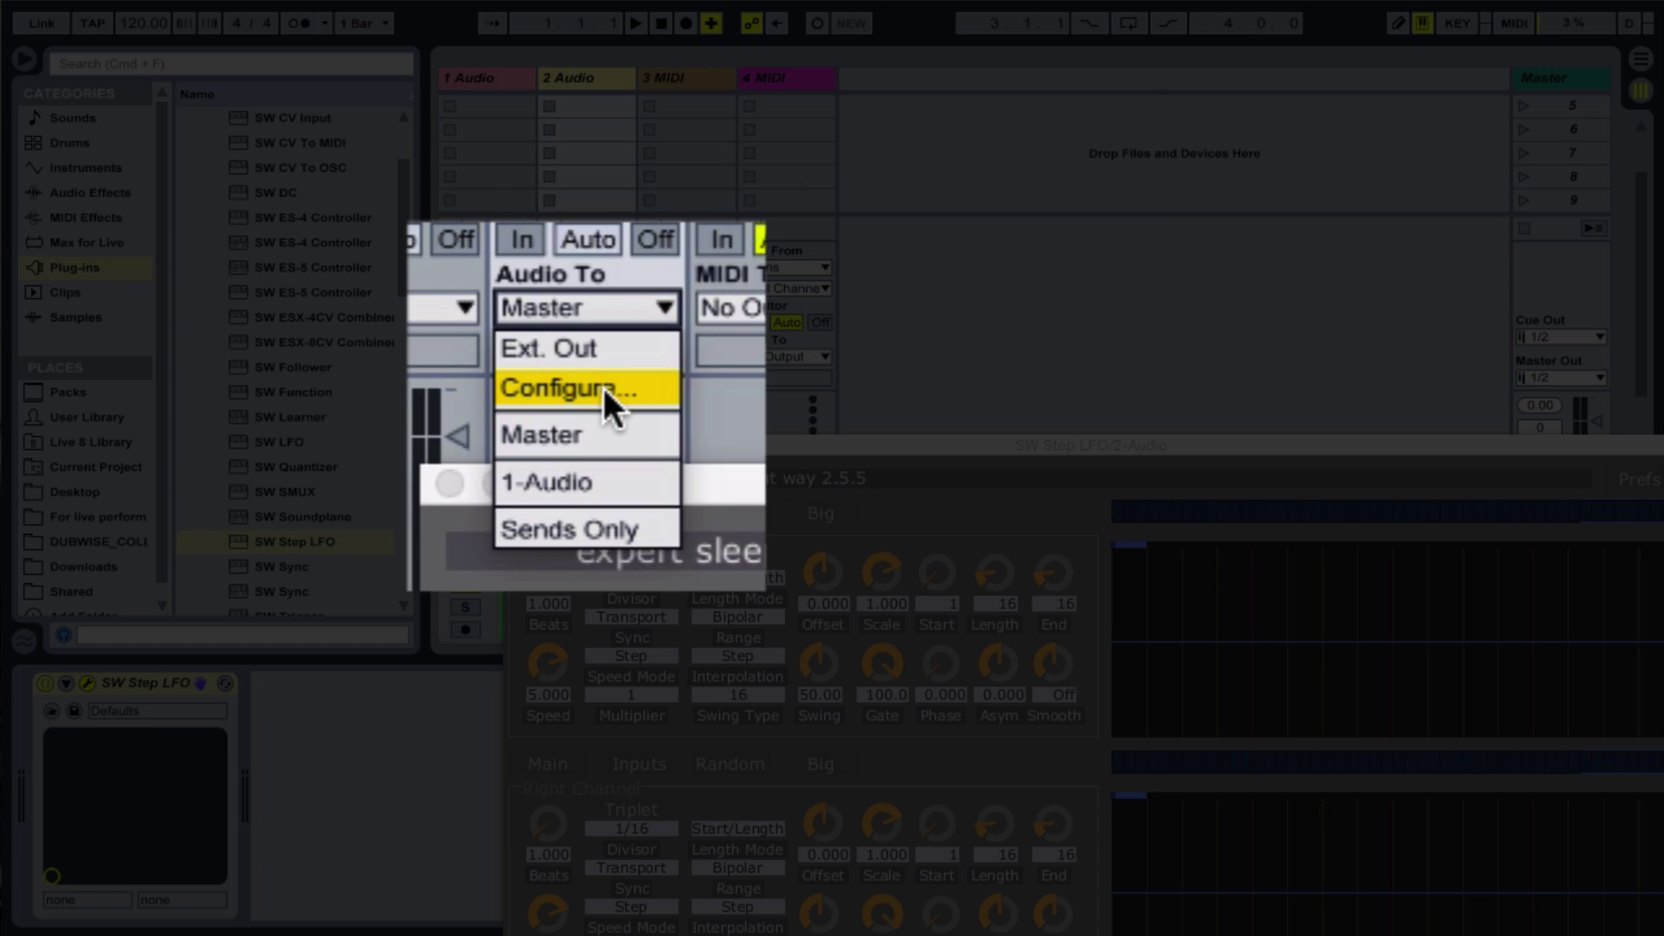
click(601, 350)
click(598, 347)
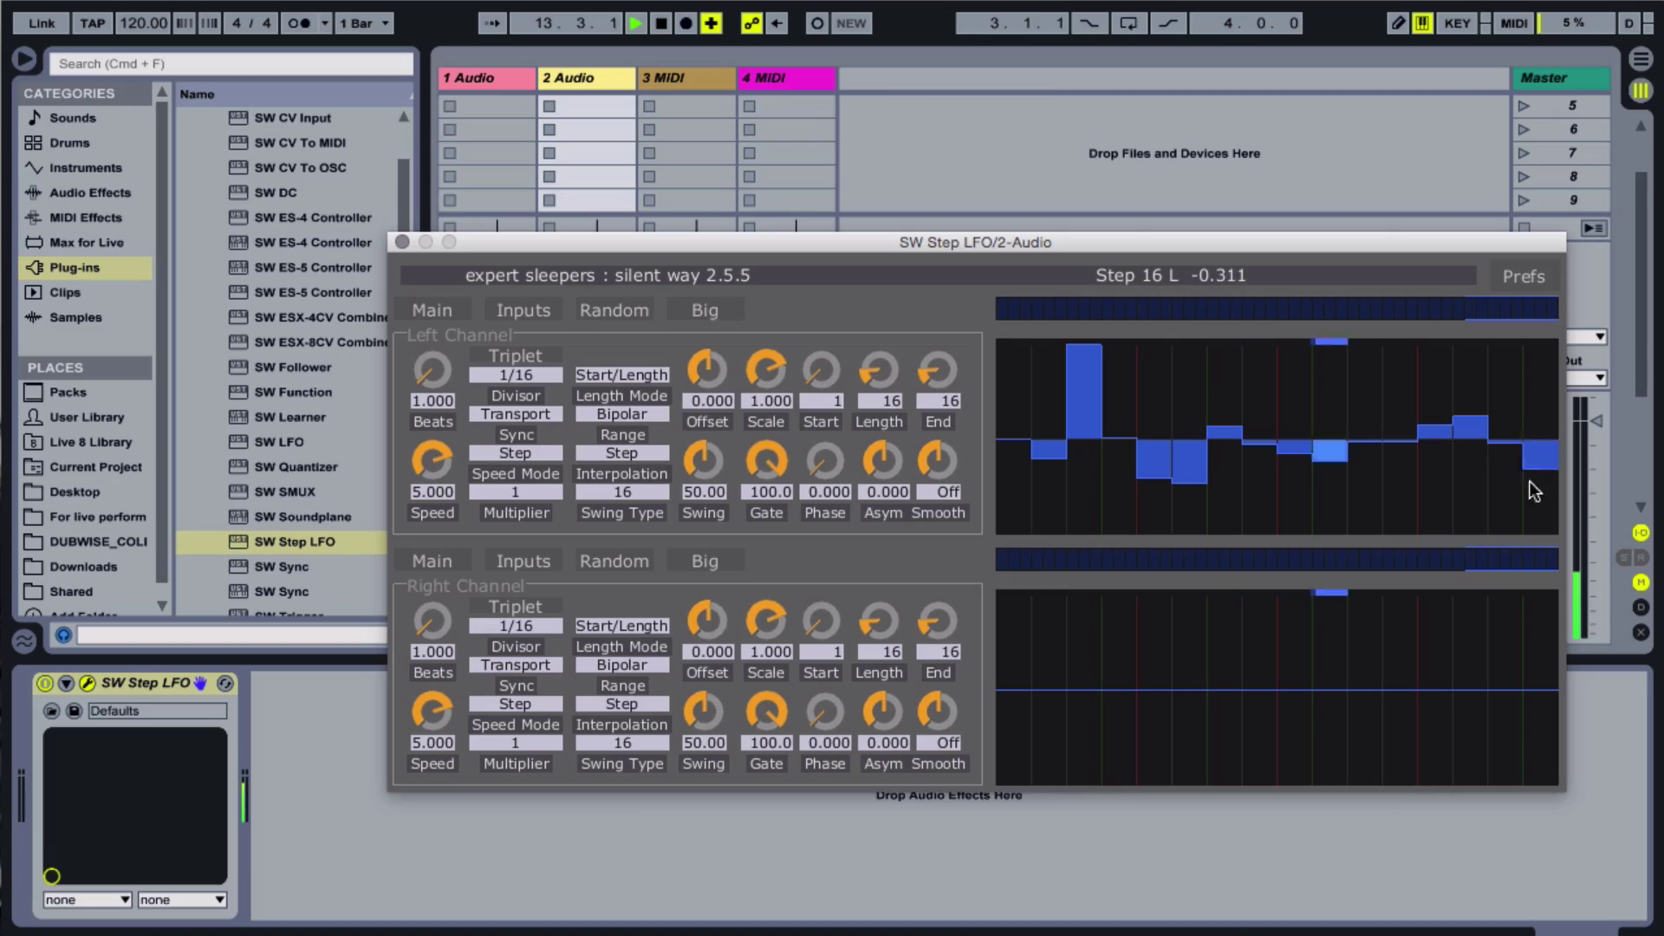
click(402, 242)
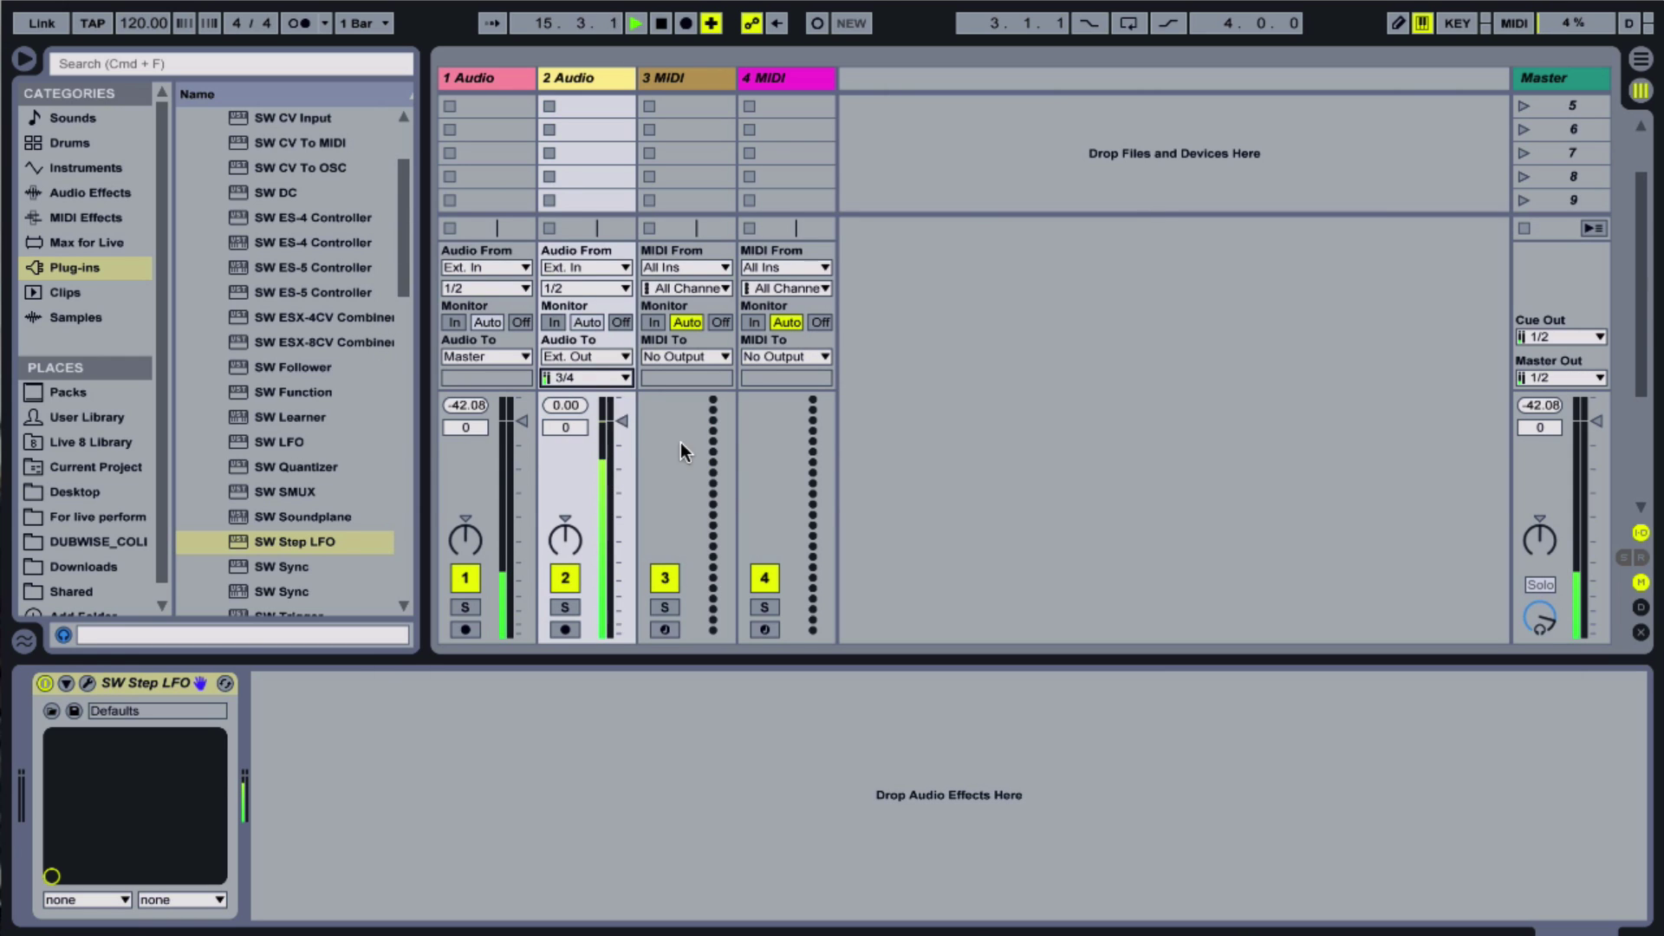
Add LFO MIDI to the 3 MIDI track, raise SW DC's Output Positive to ~0.99, and set Depth to 22.3 %
click(510, 79)
click(606, 78)
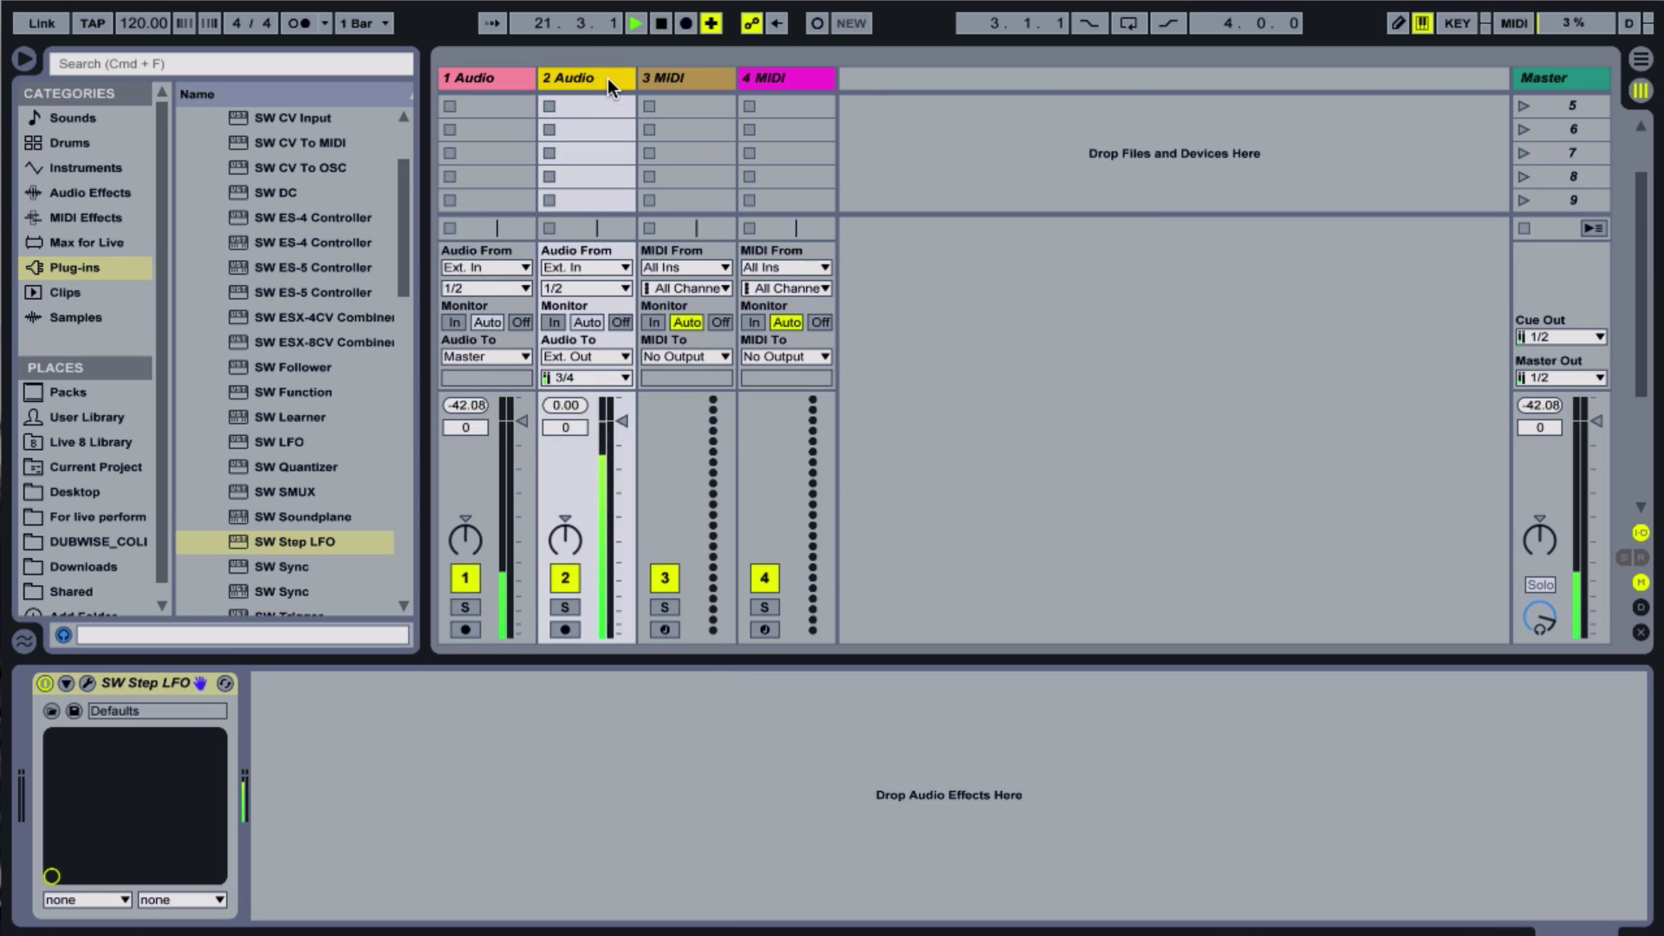
click(78, 239)
click(187, 168)
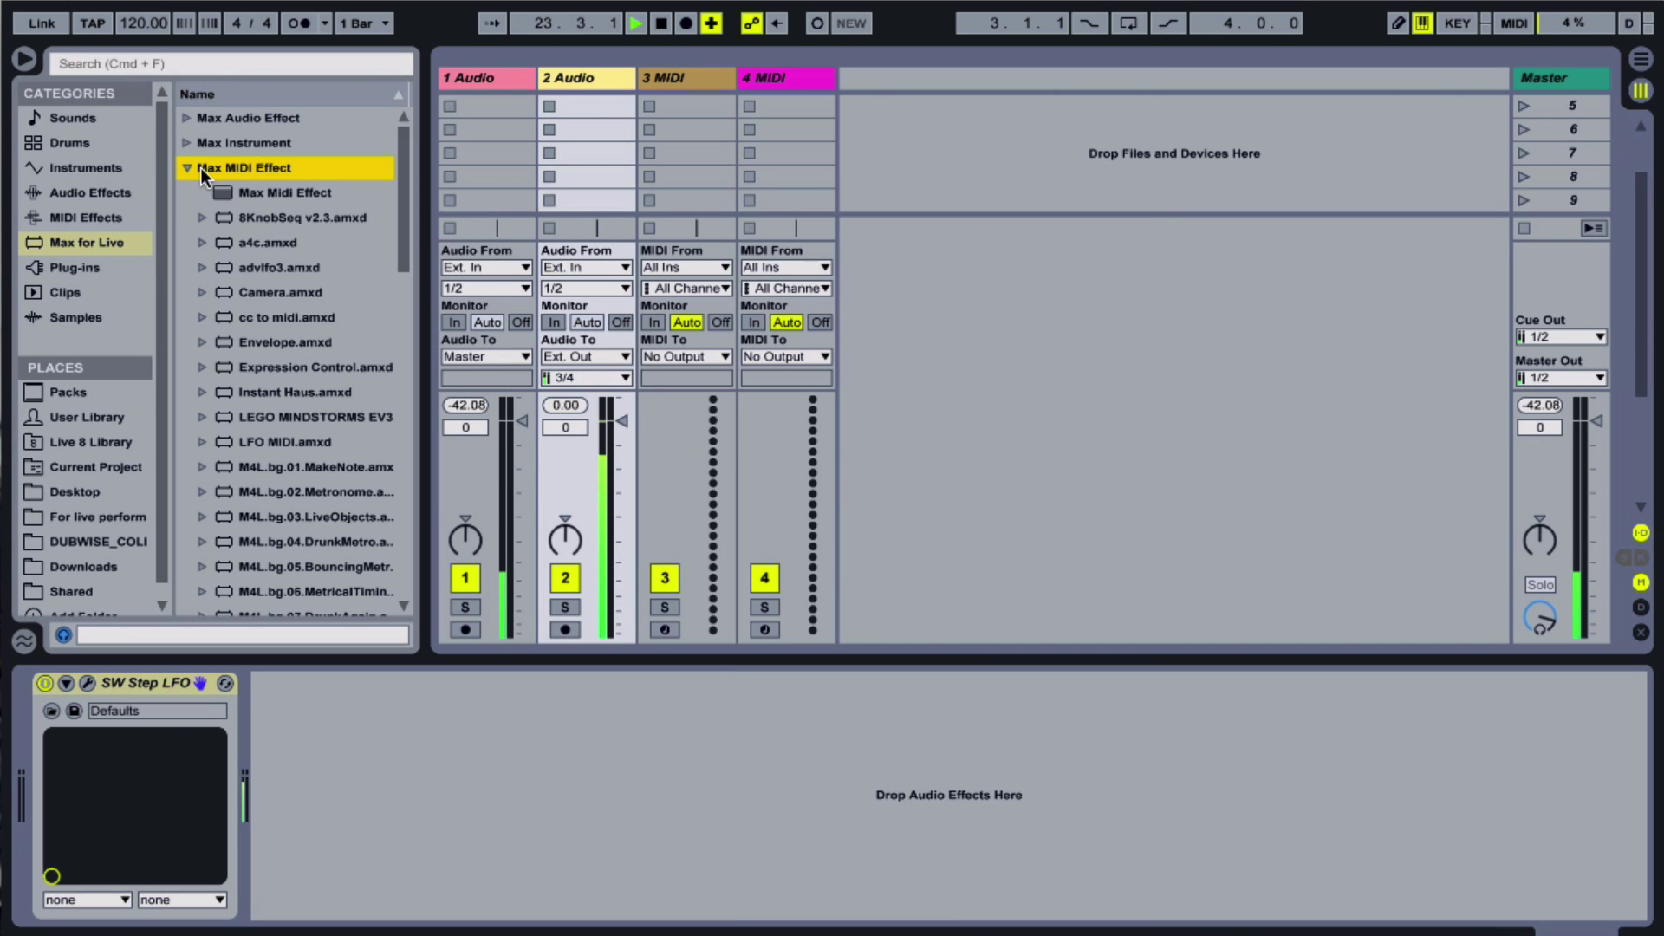
drag(266, 440, 689, 76)
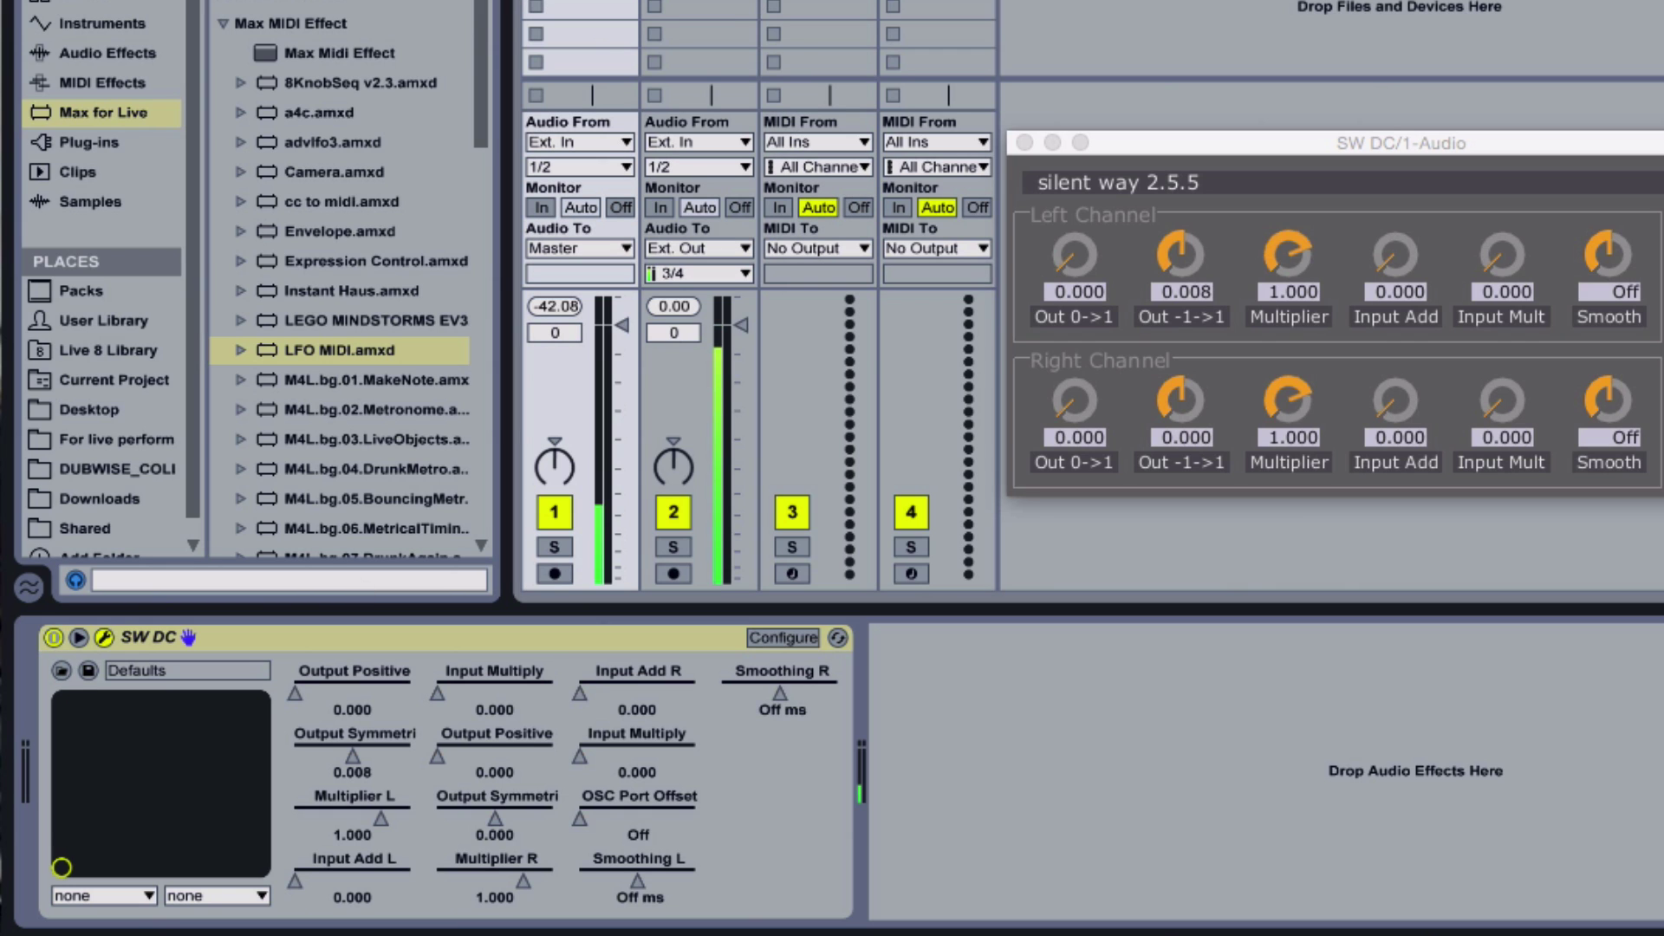
drag(295, 693, 404, 694)
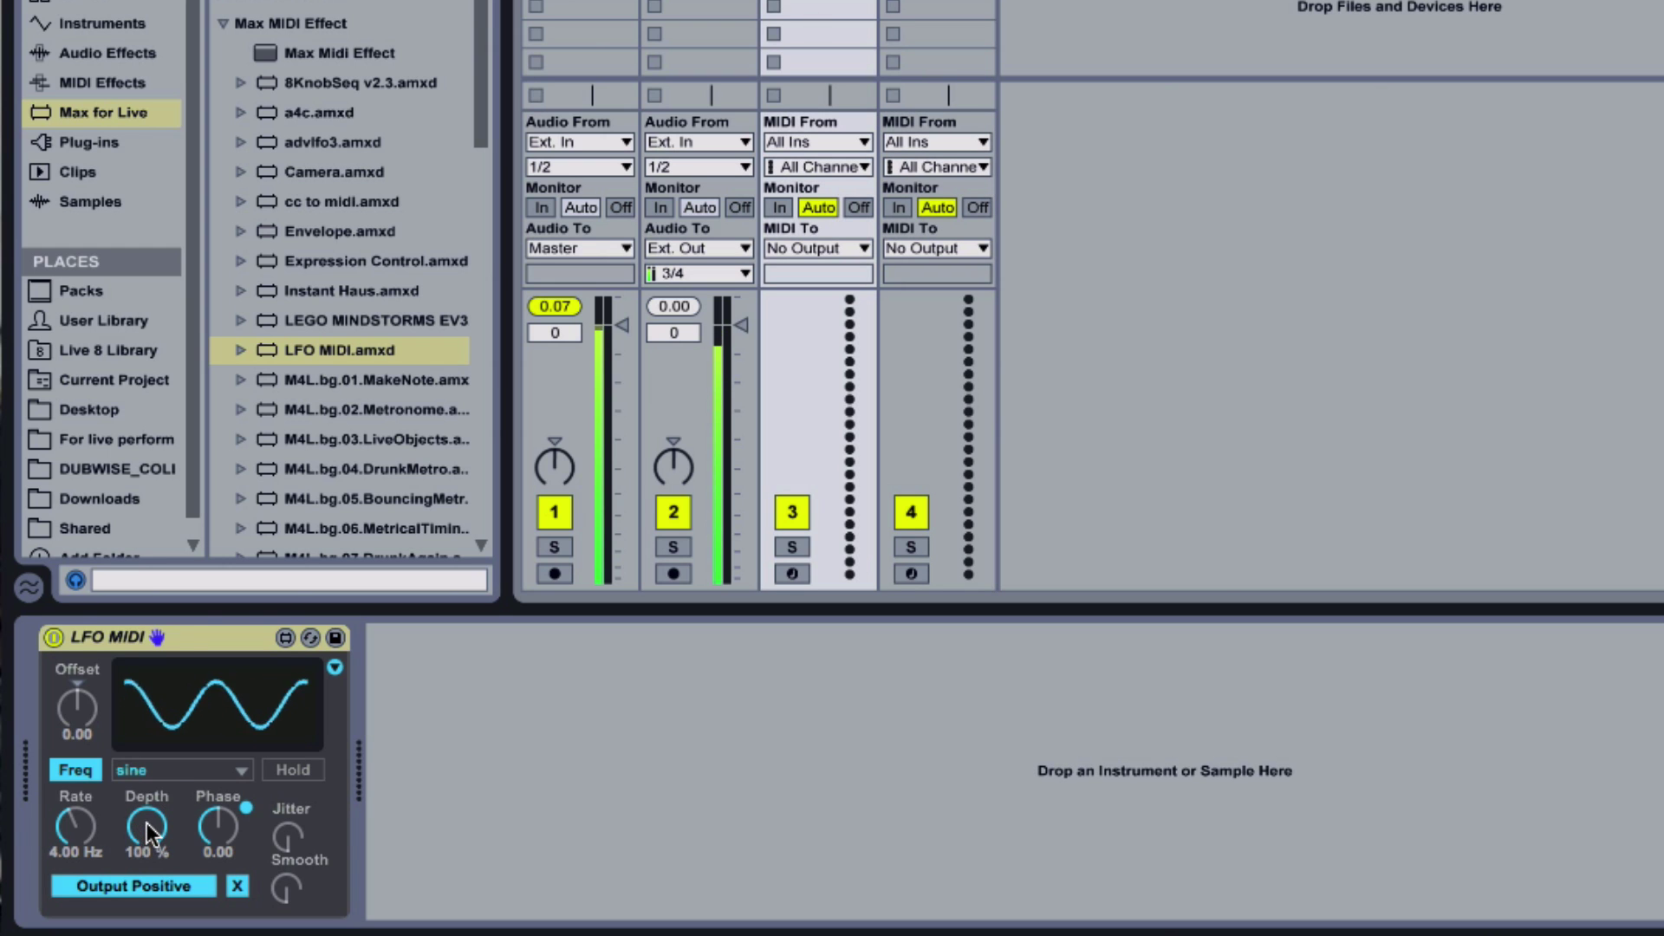
mouse_move(147, 819)
mouse_down()
mouse_move(147, 858)
mouse_move(147, 819)
mouse_up()
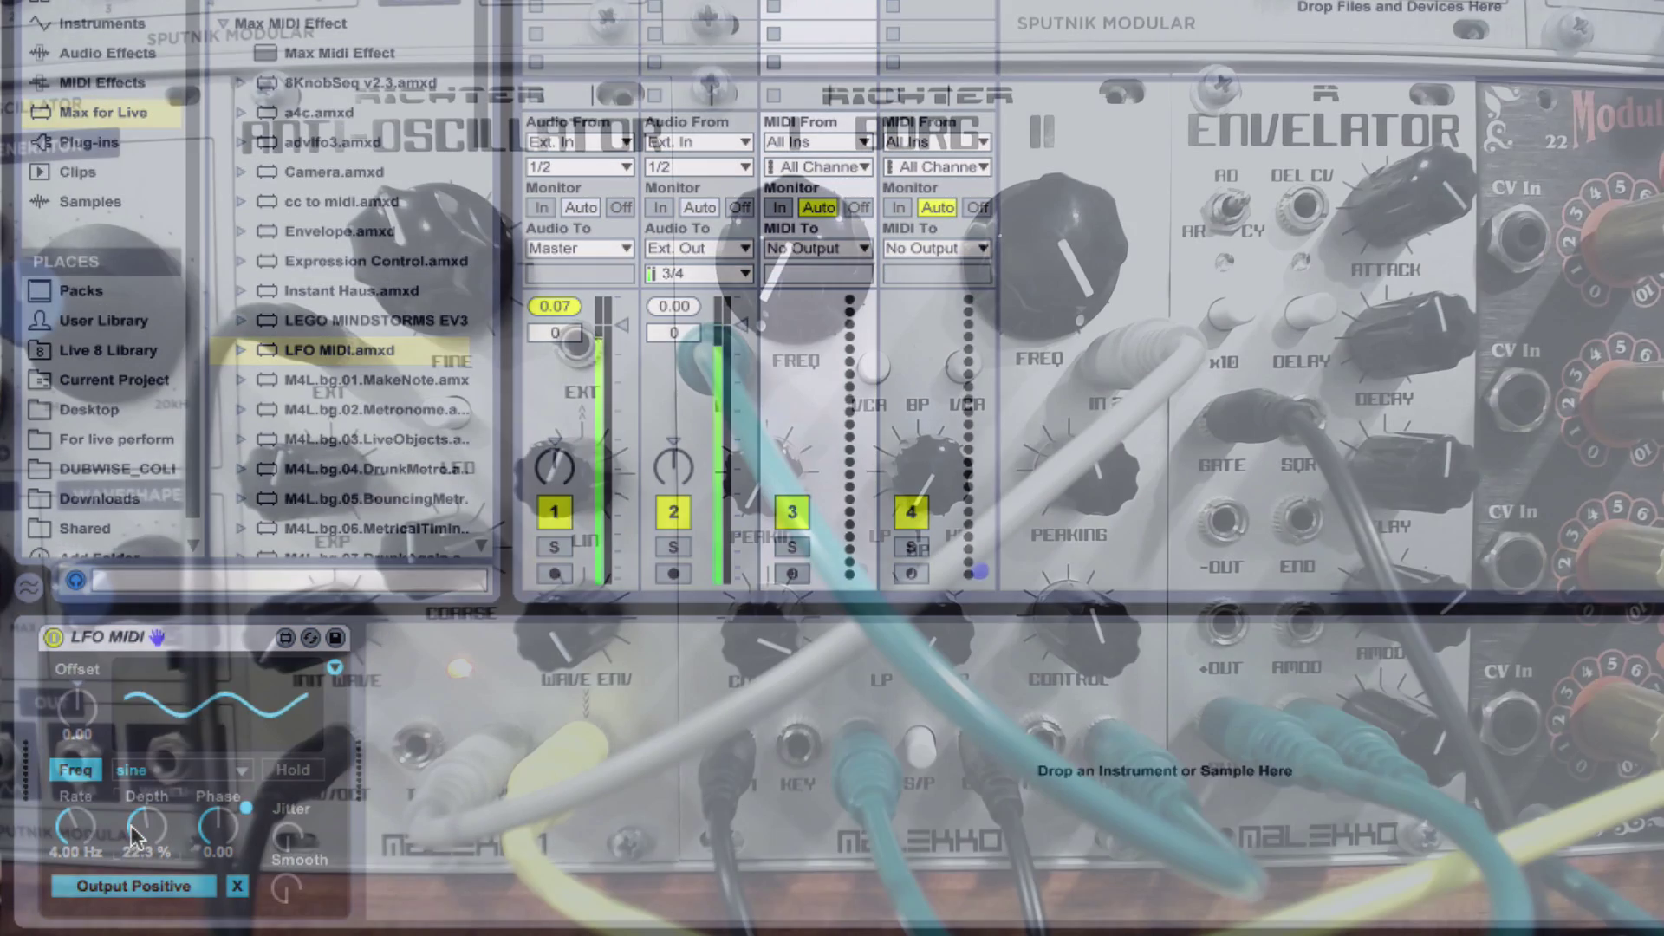